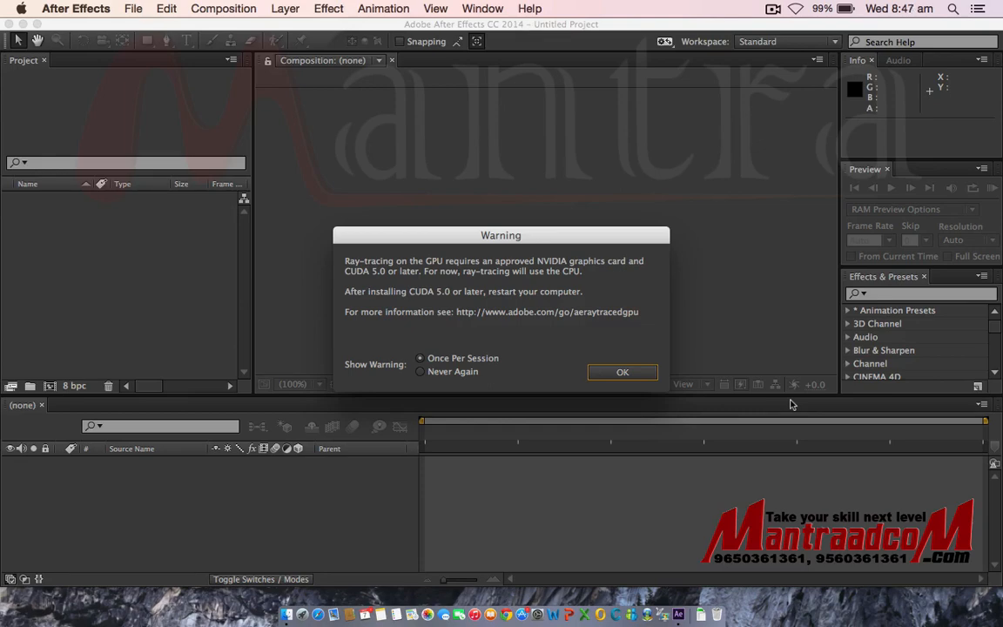
Step: Dismiss the GPU warning and set up a new composition named PROJECT using the HDTV 1080 25 preset
click(623, 372)
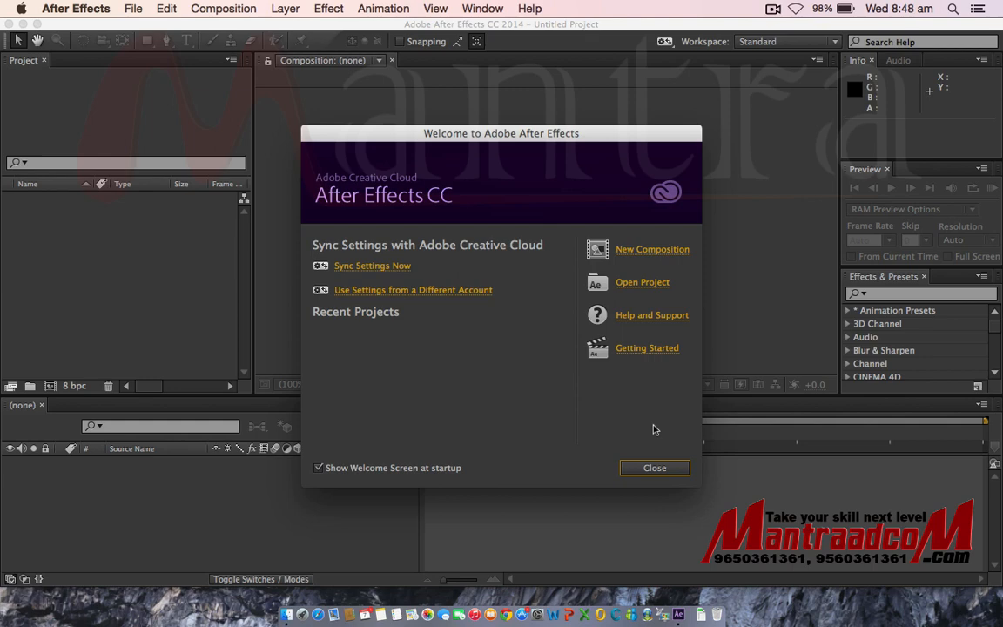
click(645, 252)
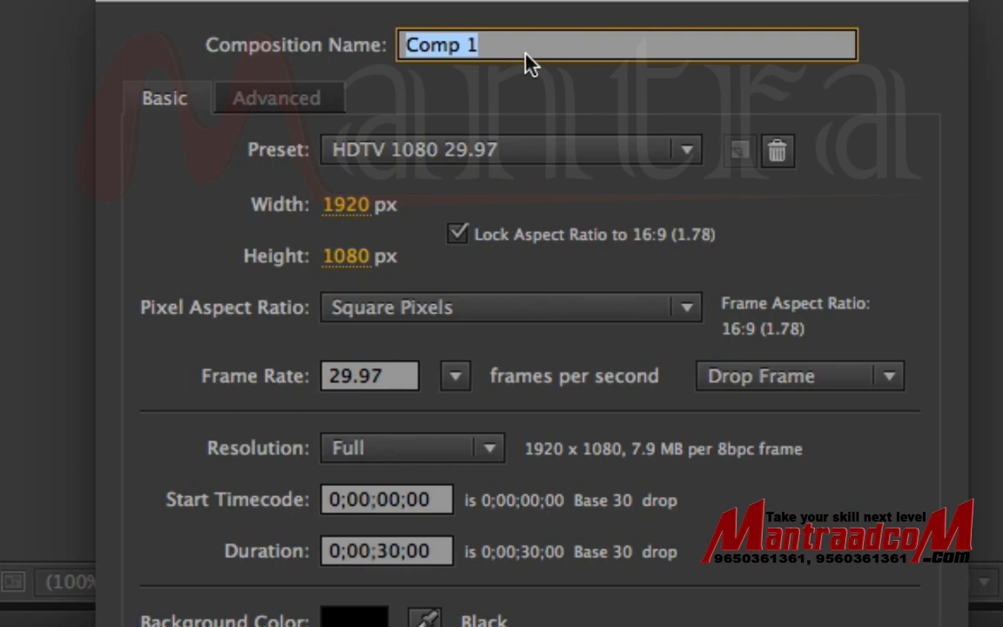
text(PROJECT)
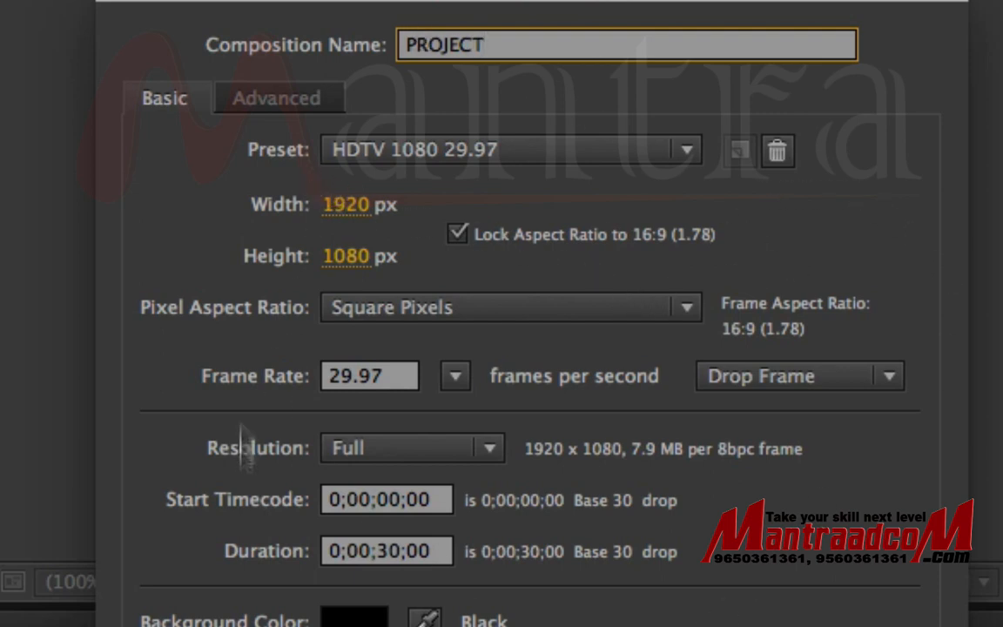
click(420, 151)
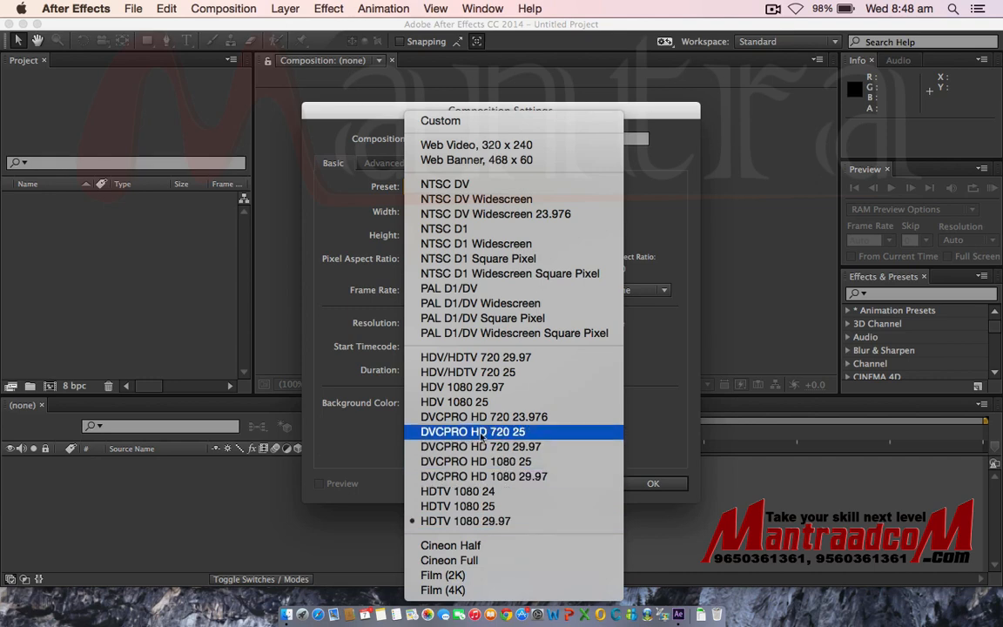
click(475, 507)
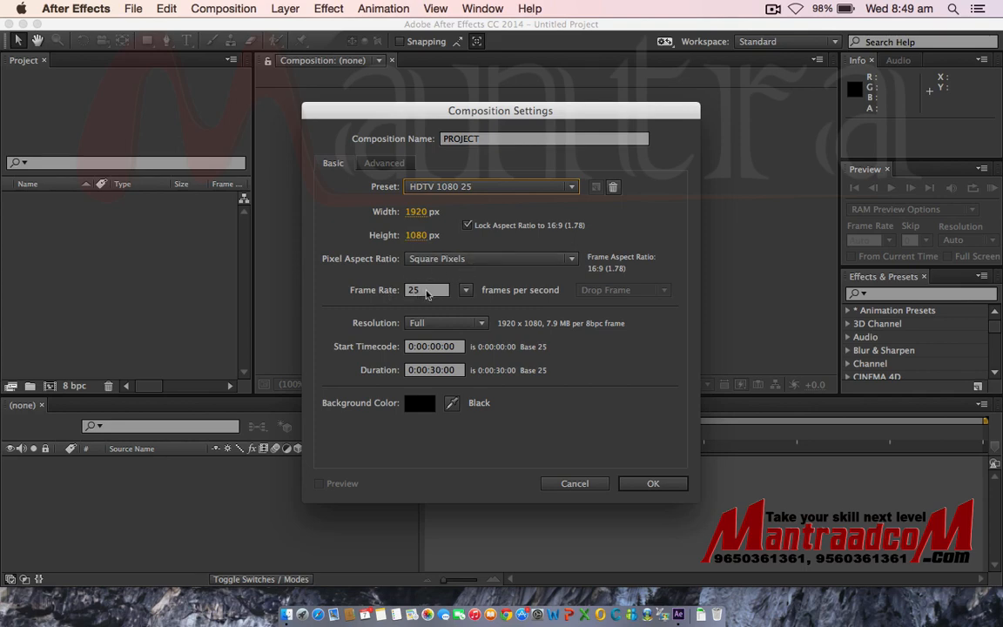
Step: Review the composition's frame rate and resolution choices, its duration field and the background colour picker
click(467, 290)
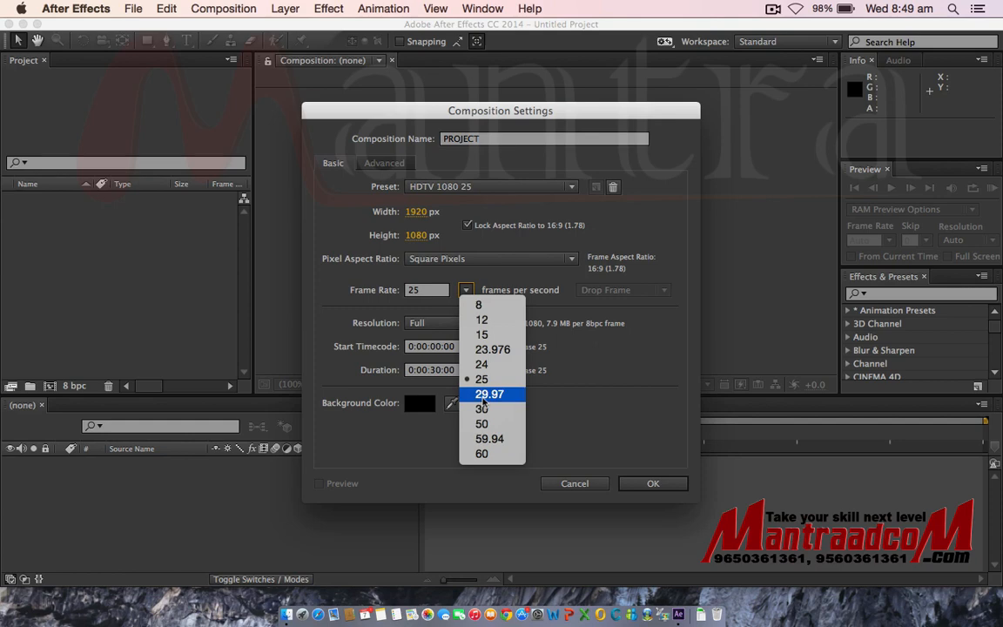
click(349, 297)
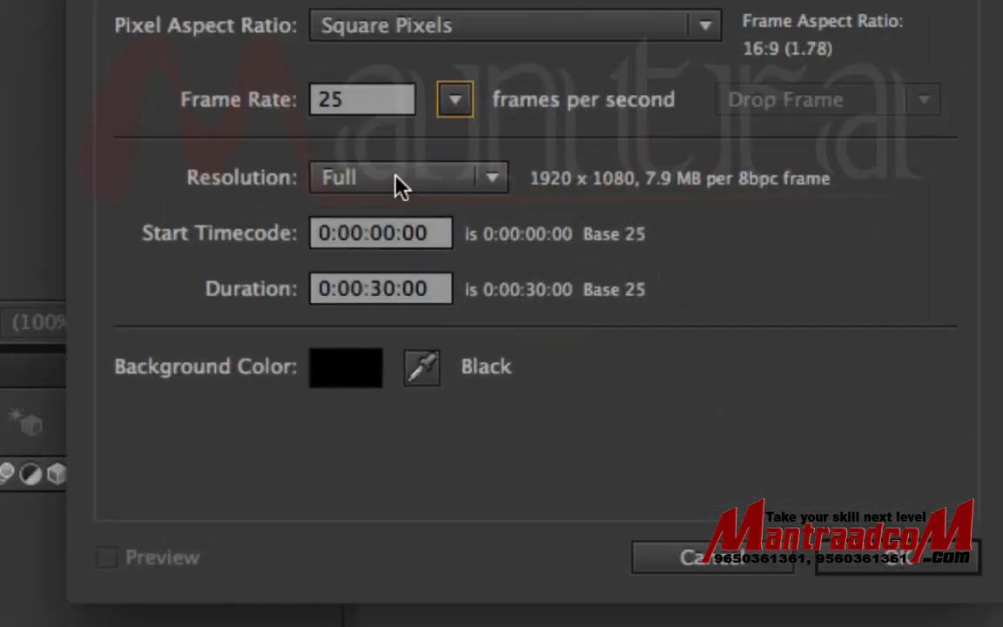
click(440, 319)
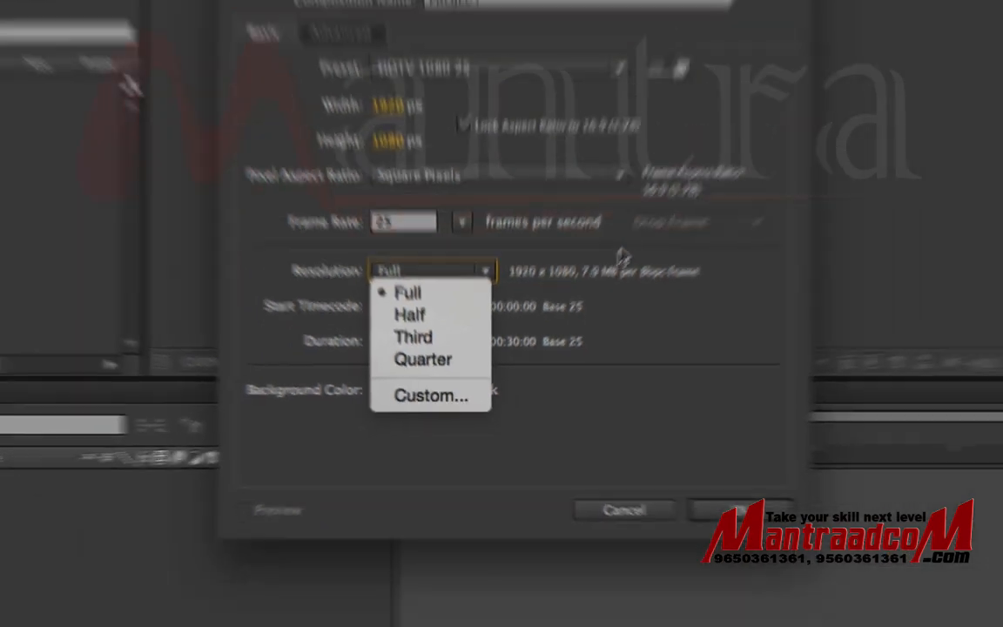
click(705, 149)
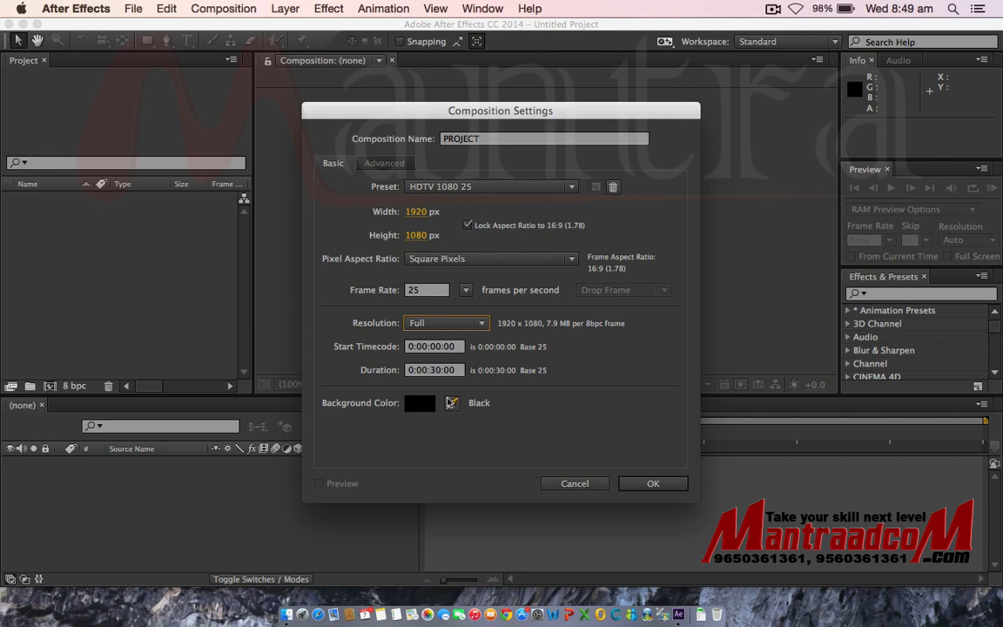
click(438, 373)
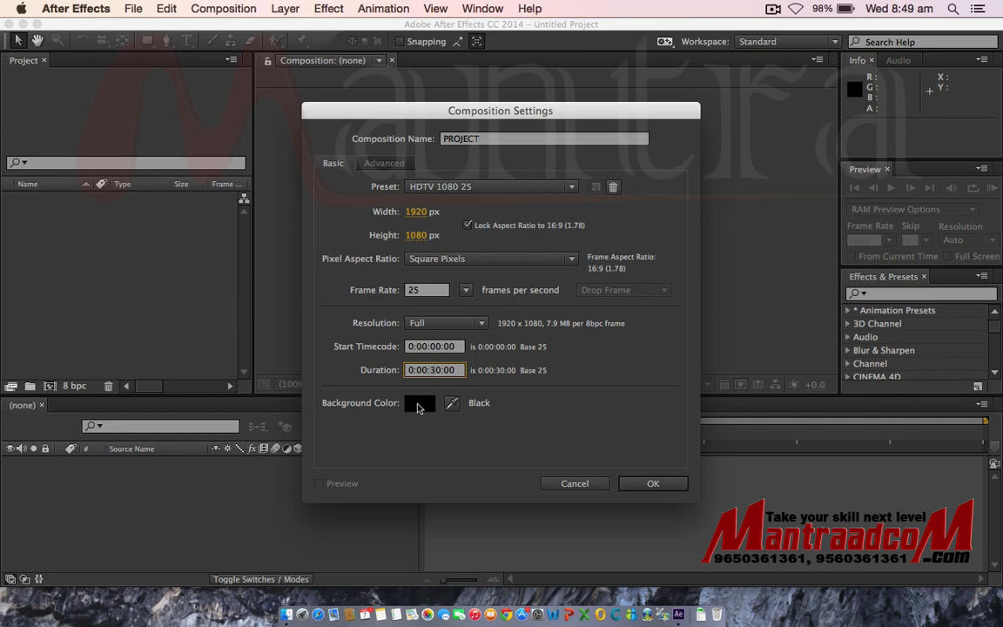
click(419, 405)
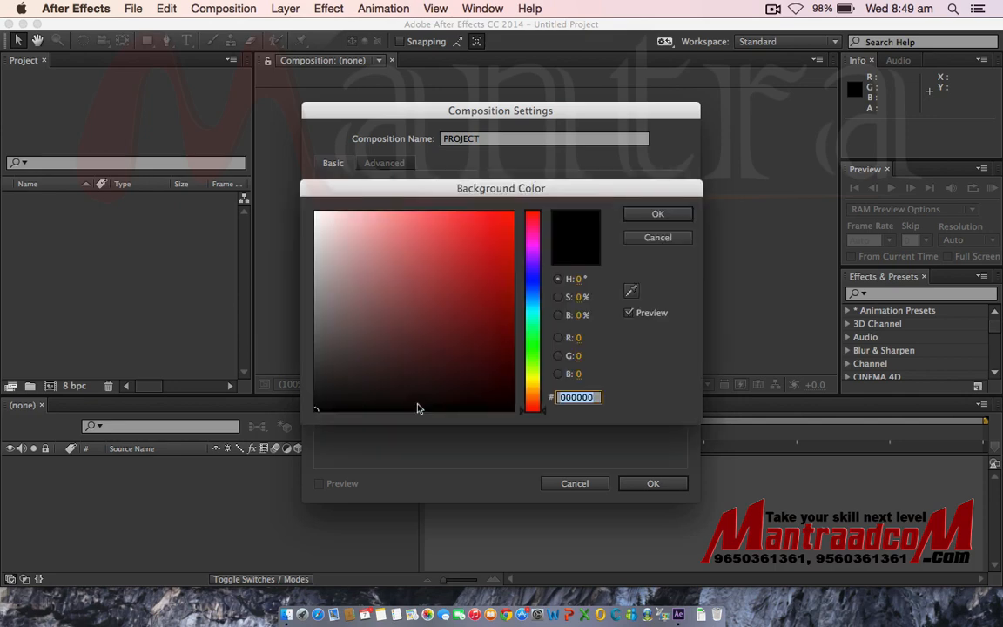
click(660, 239)
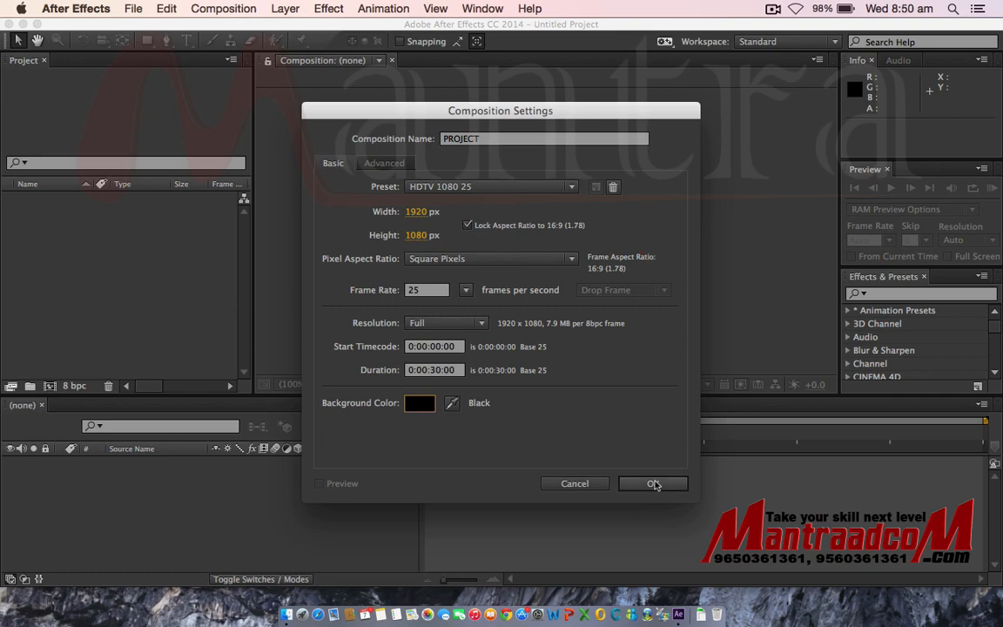
Step: Check the advanced composition settings, return to the basic ones and create the composition
click(382, 164)
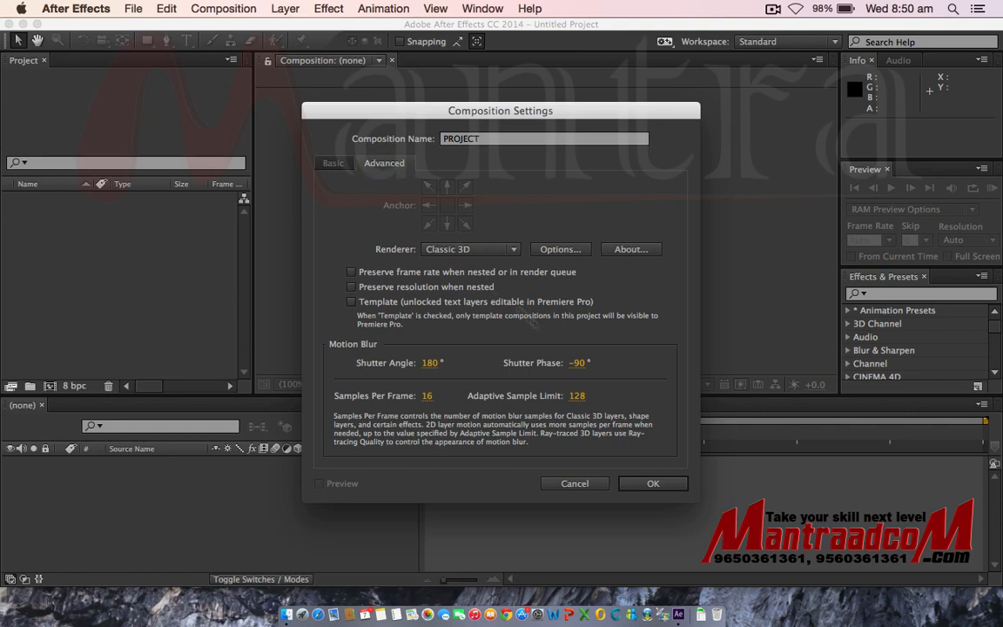
click(333, 164)
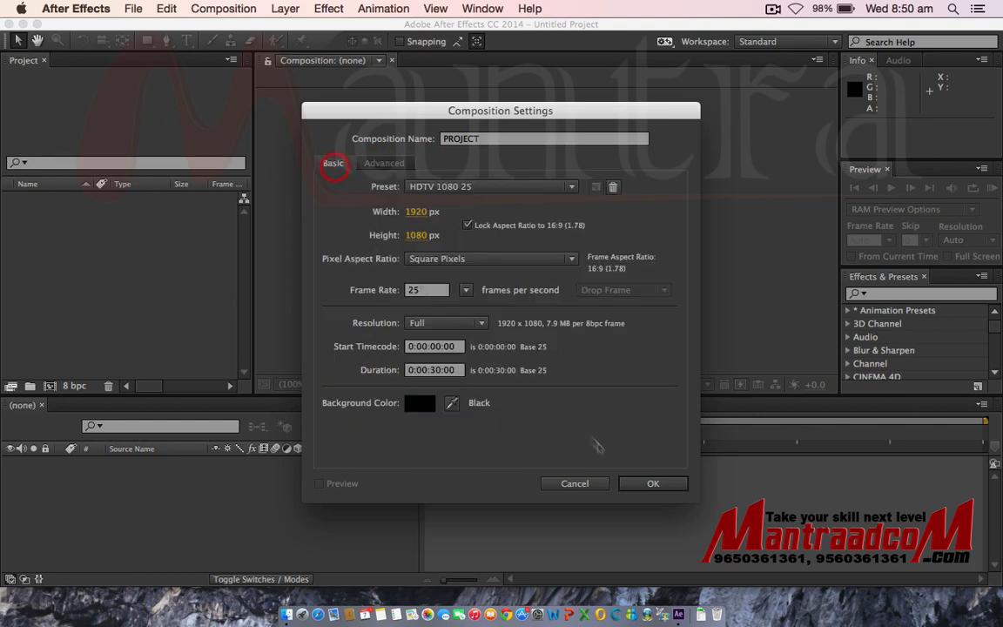
click(654, 485)
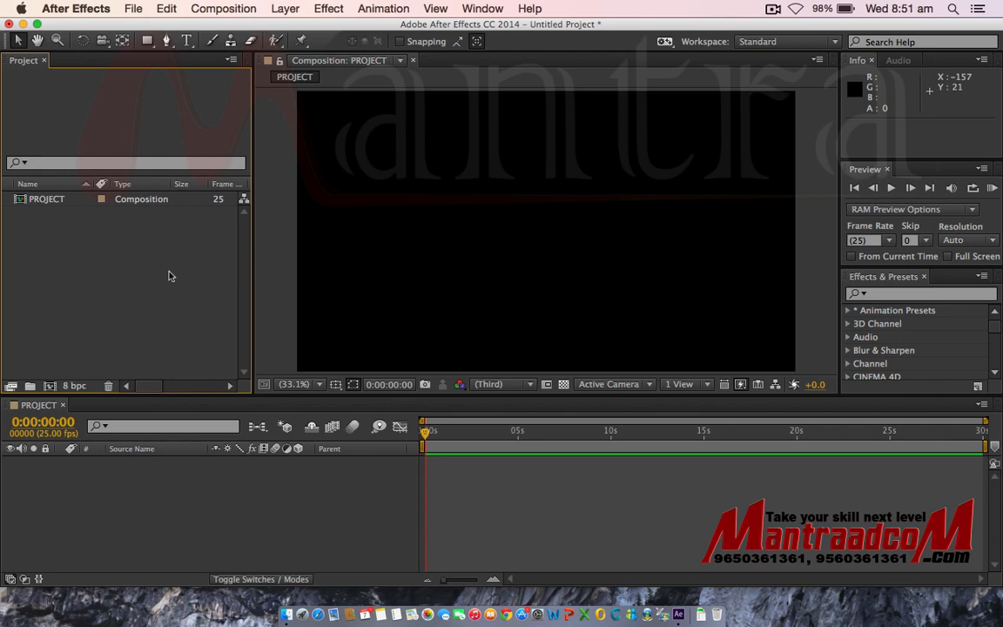
right_click(119, 272)
mouse_move(195, 341)
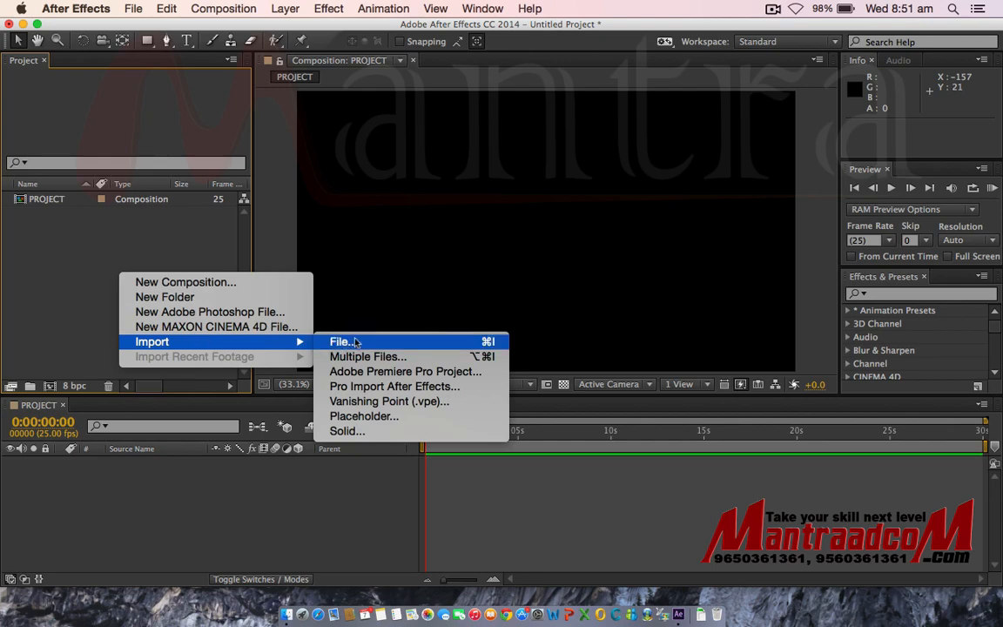
click(105, 240)
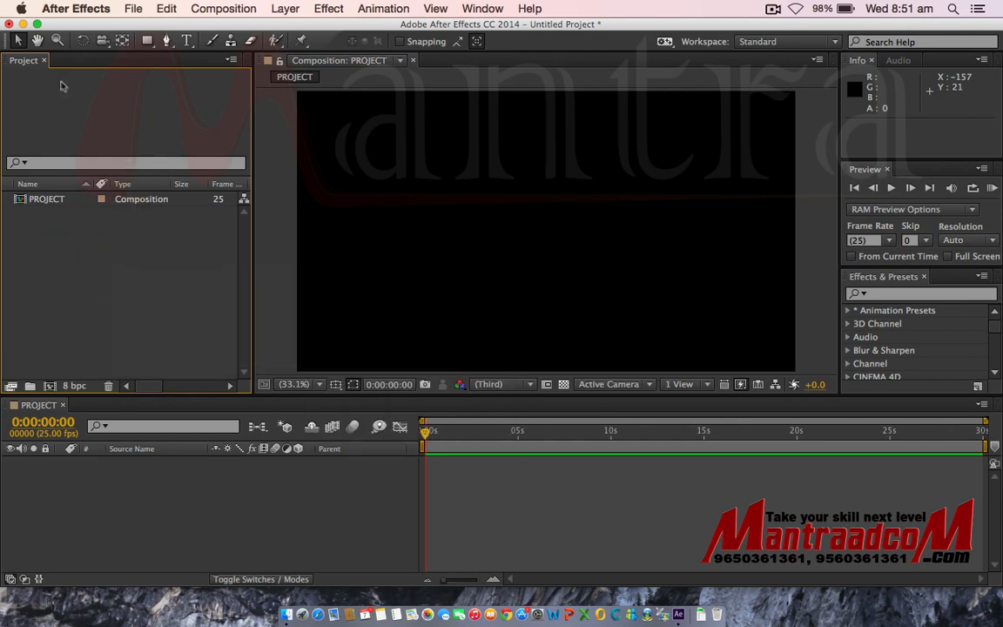
click(134, 8)
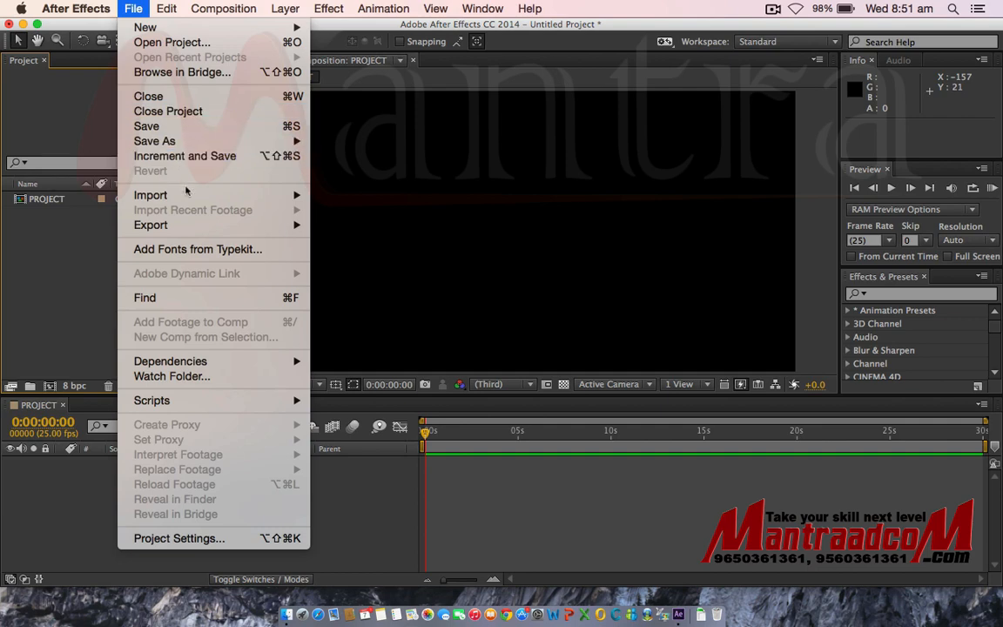
mouse_move(187, 195)
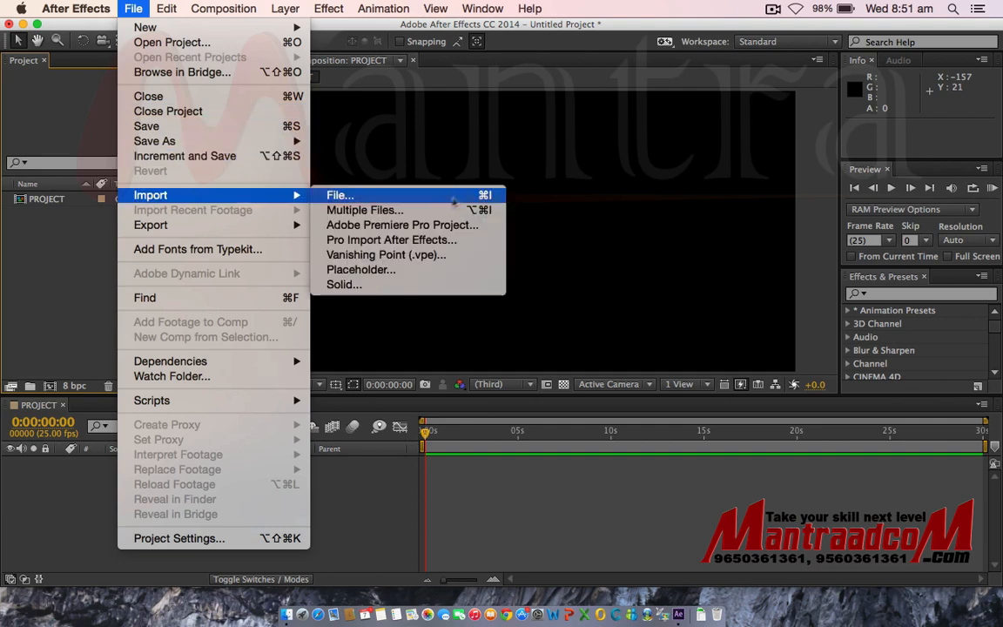
mouse_move(146, 226)
click(62, 244)
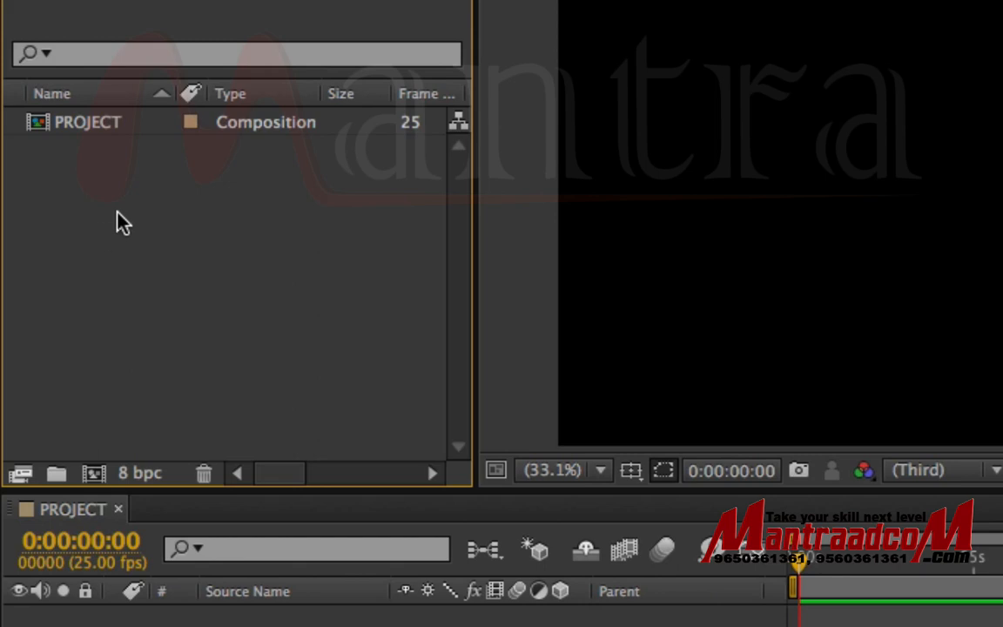
Step: Start a file import from the /AFTER EFFECTS STUFF folder and select logo.psd, Orange Flare.mov and Purple Flare.mov
right_click(198, 274)
mouse_move(526, 410)
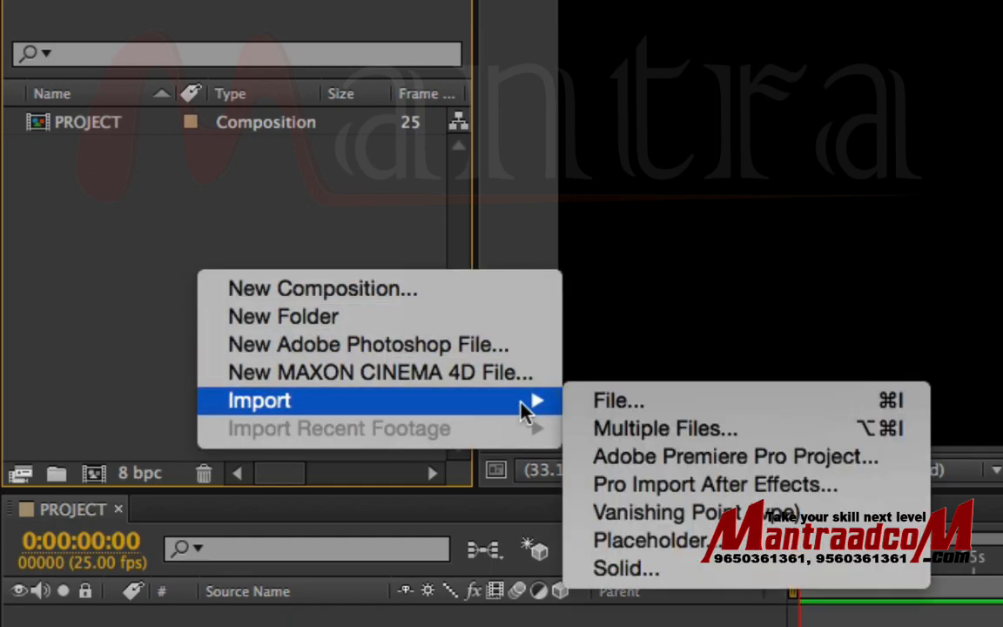
click(678, 410)
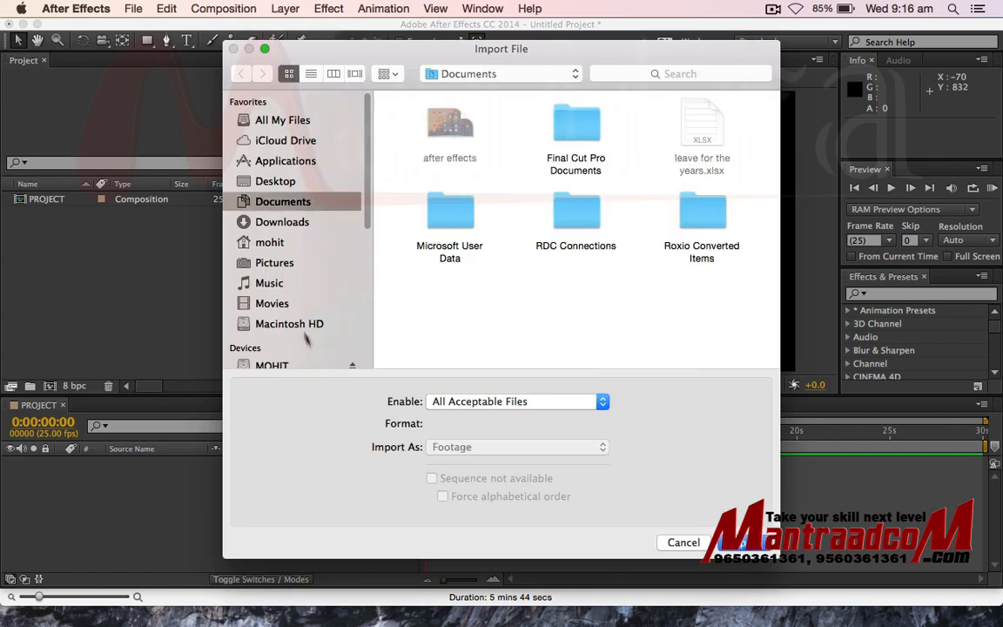
click(301, 364)
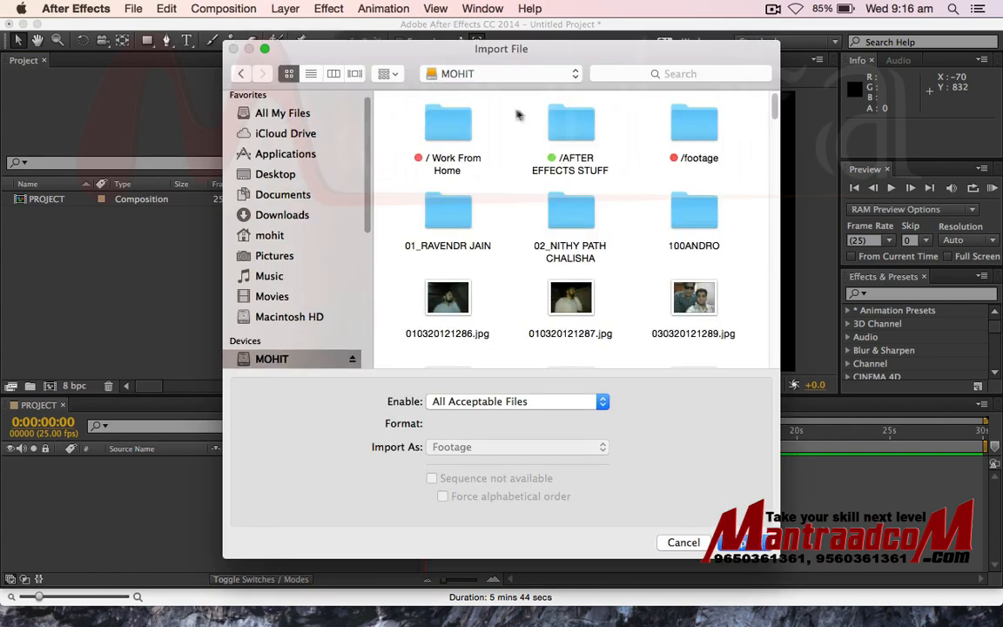
double_click(572, 125)
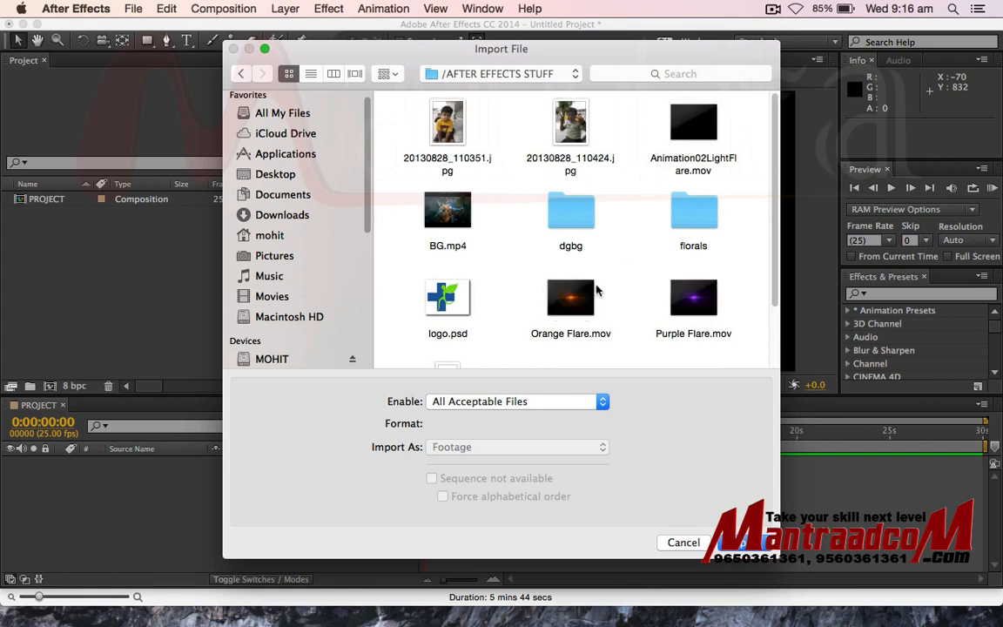
drag(464, 261, 662, 301)
drag(732, 307, 409, 288)
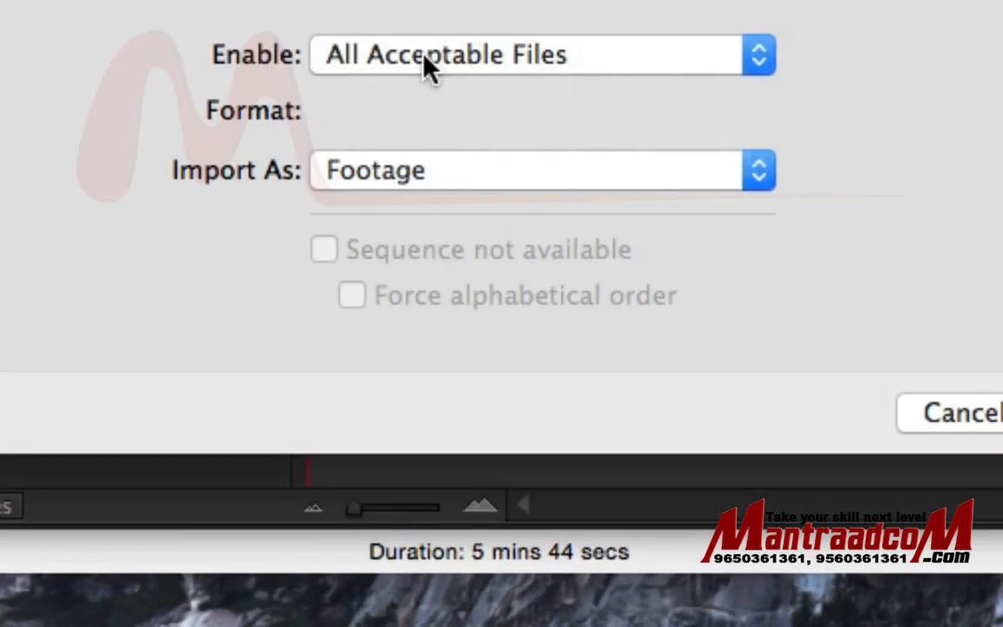
Step: Examine the file-type filters and the Import As choices available for the selected files
click(425, 60)
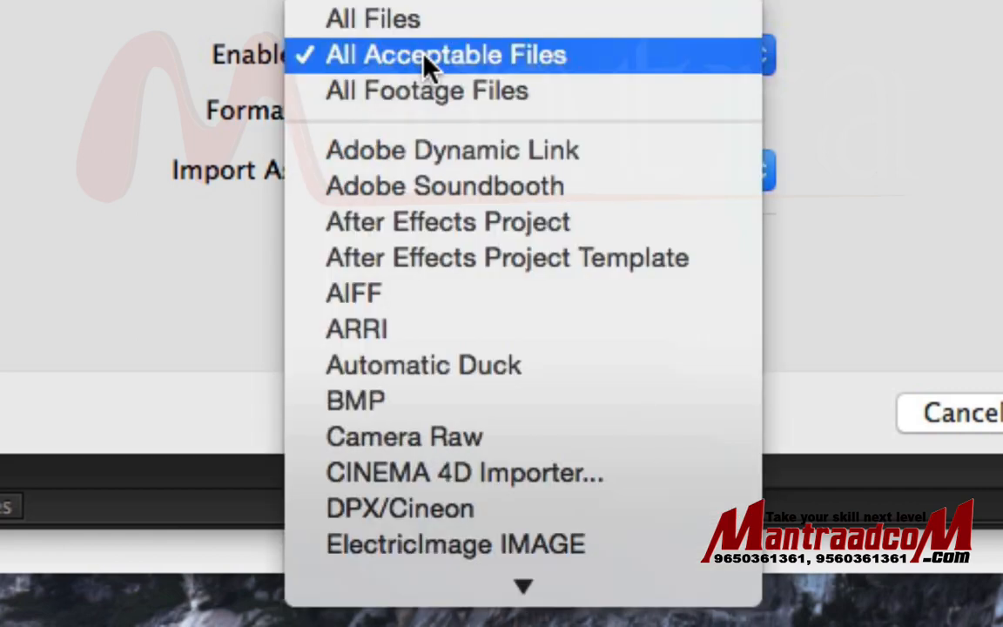
mouse_move(549, 586)
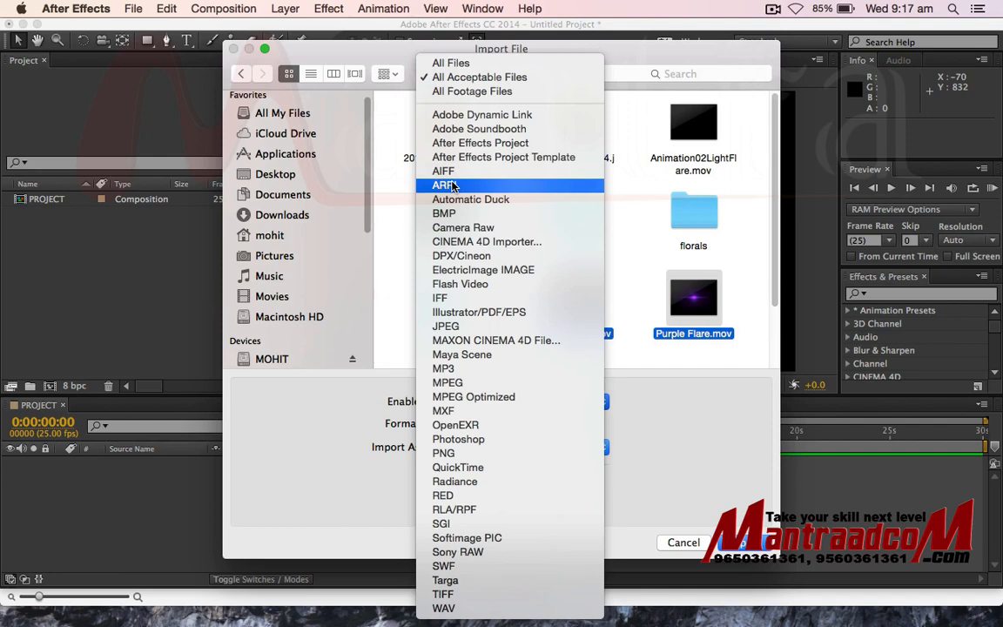
click(693, 48)
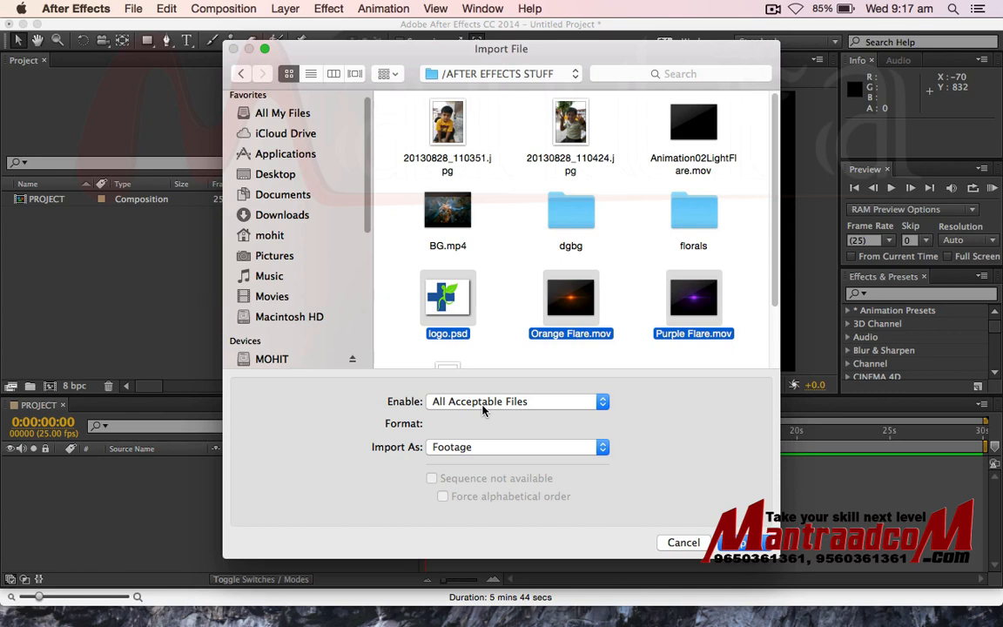
click(475, 448)
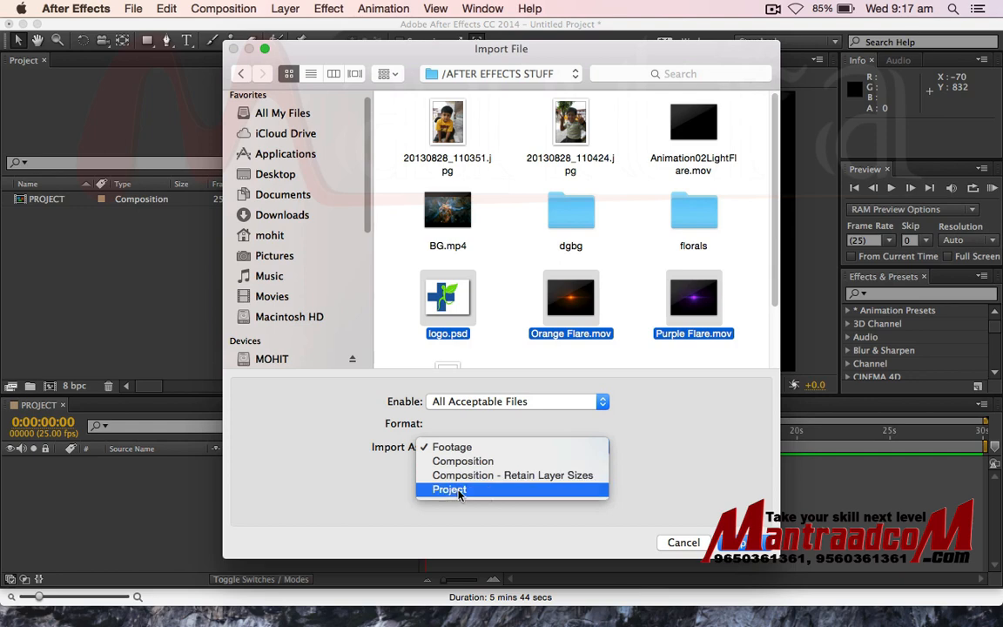
click(688, 464)
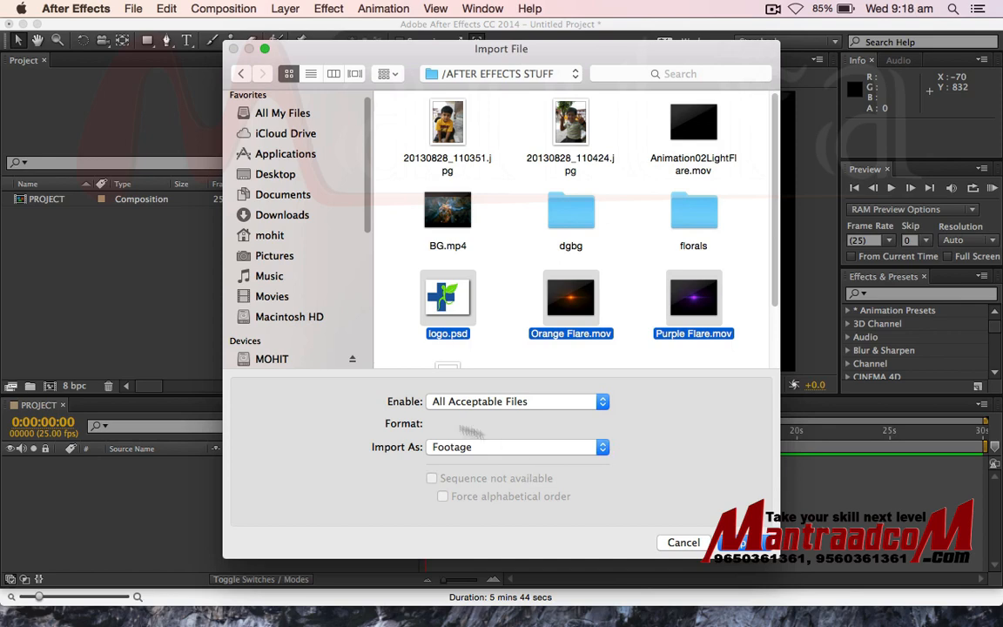
click(483, 448)
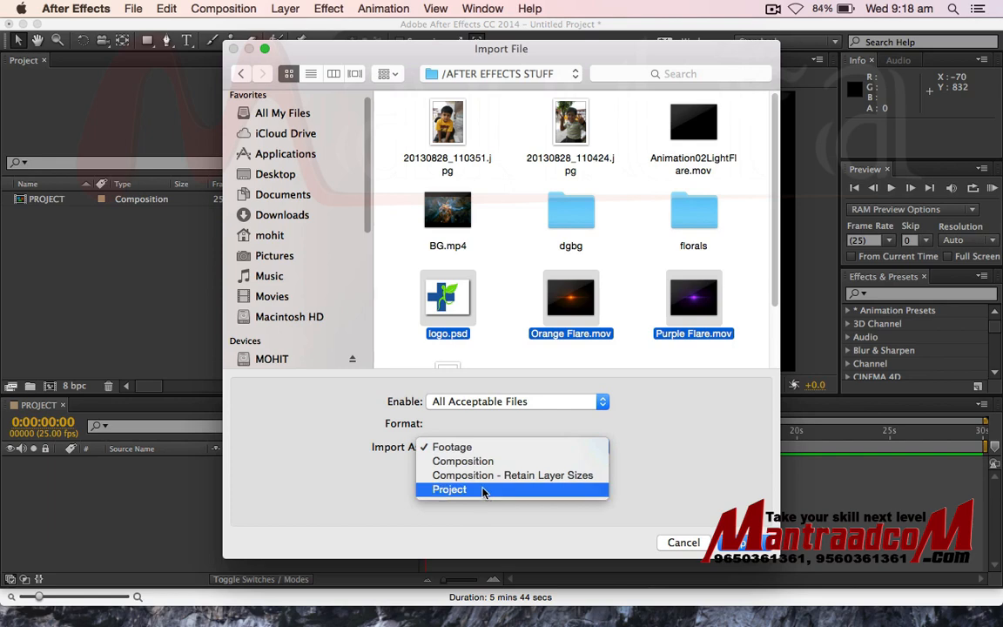
click(684, 462)
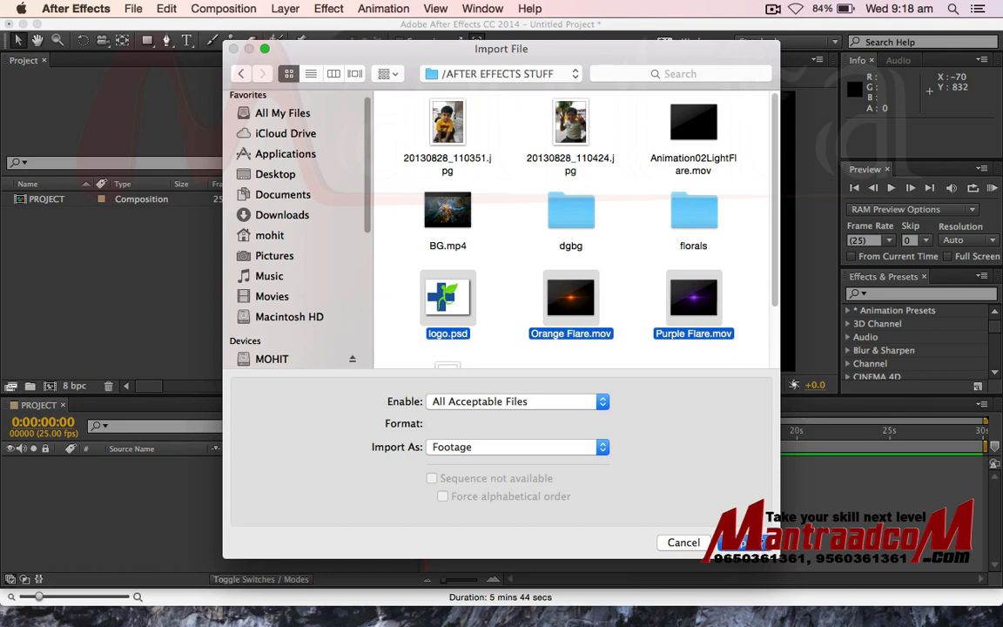
Step: Import the three selected files as footage and select Purple Flare.mov in the project
click(749, 543)
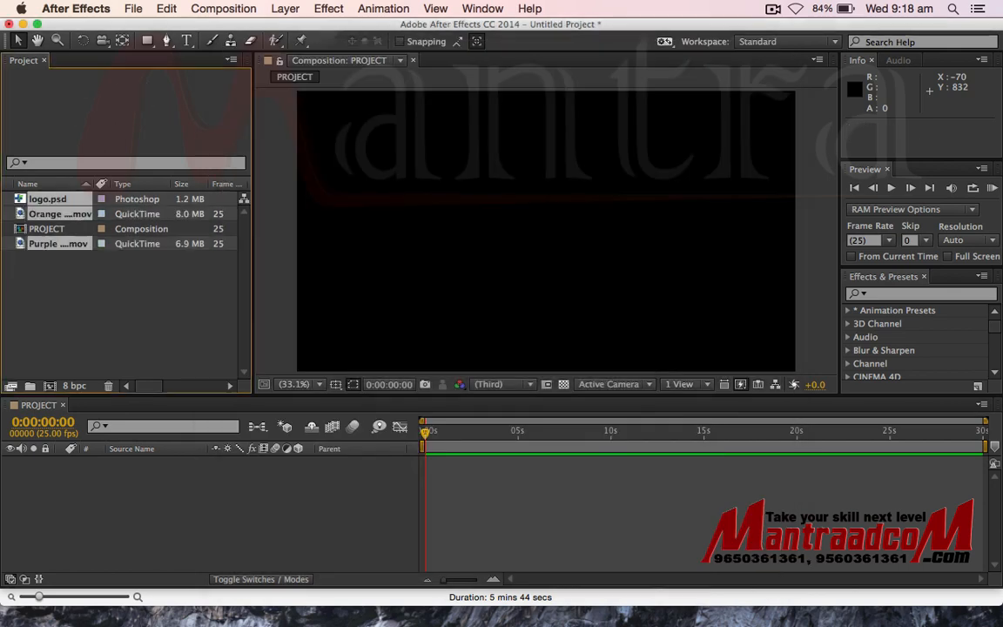
click(107, 265)
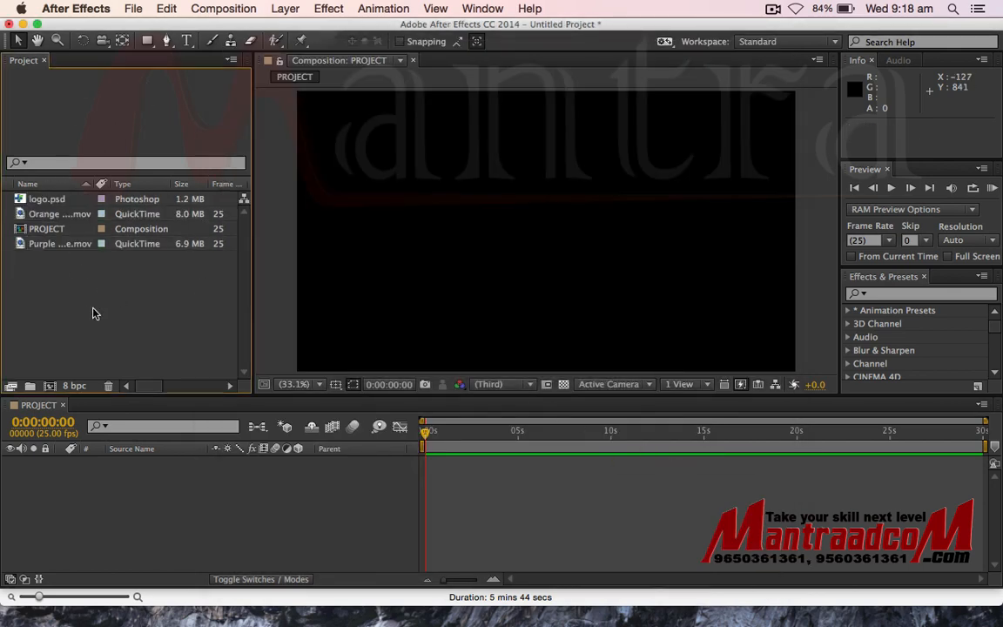
click(50, 246)
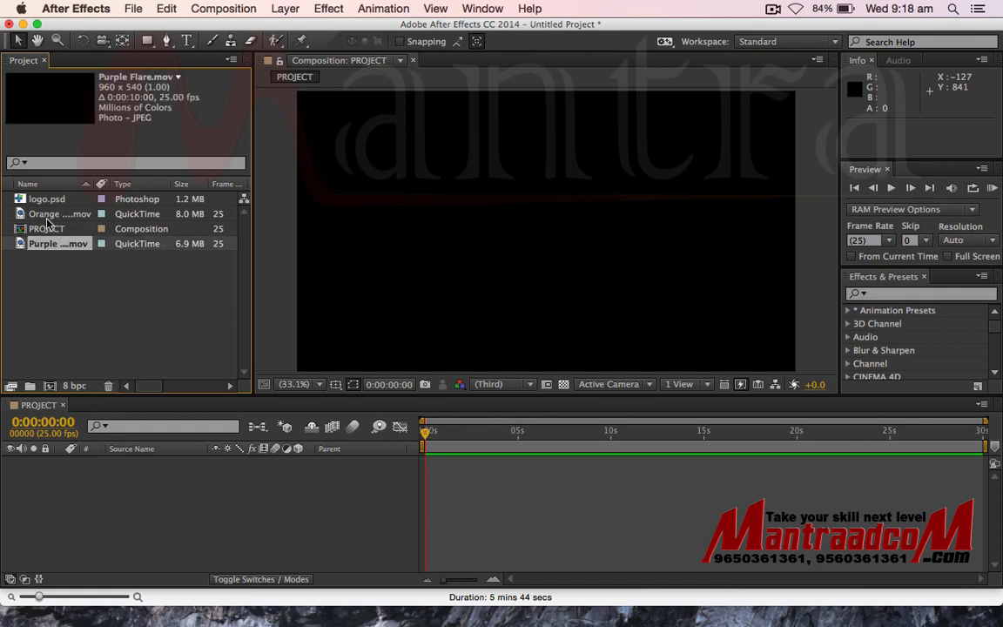
Step: Delete logo.psd, Orange Flare.mov and Purple Flare.mov from the project
super+click(54, 215)
super+click(56, 201)
key(Delete)
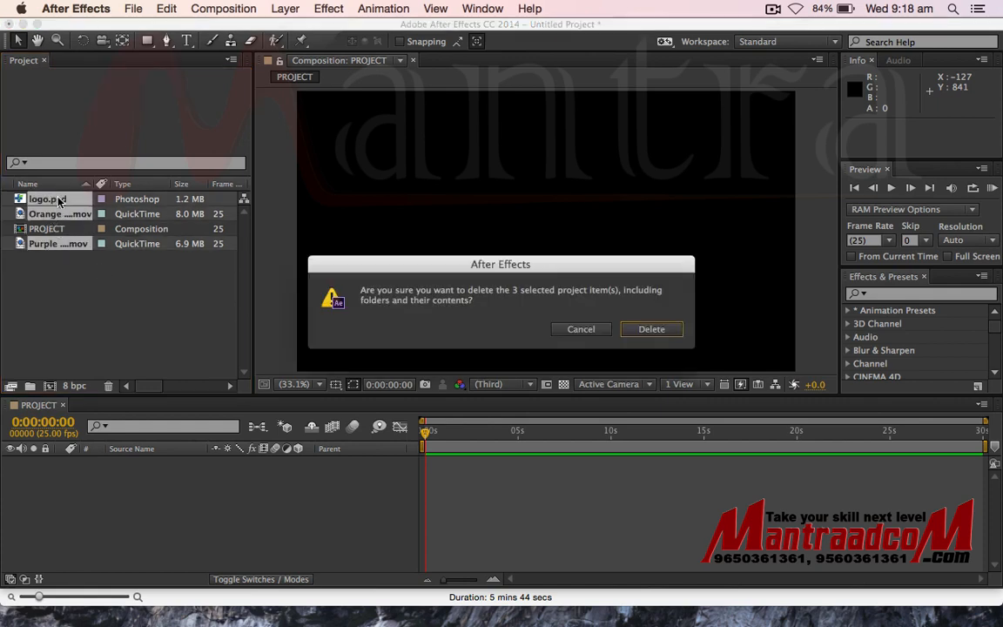
click(644, 330)
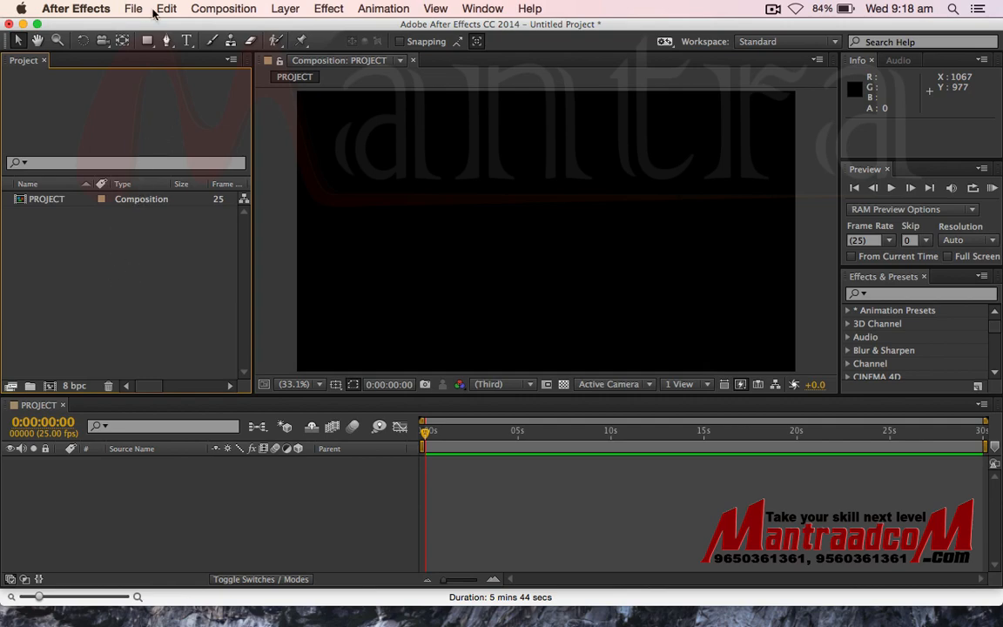
Step: Import logo.psd, Orange Flare.mov and Purple Flare.mov from the /AFTER EFFECTS STUFF folder as footage and delete them from the project again
click(124, 11)
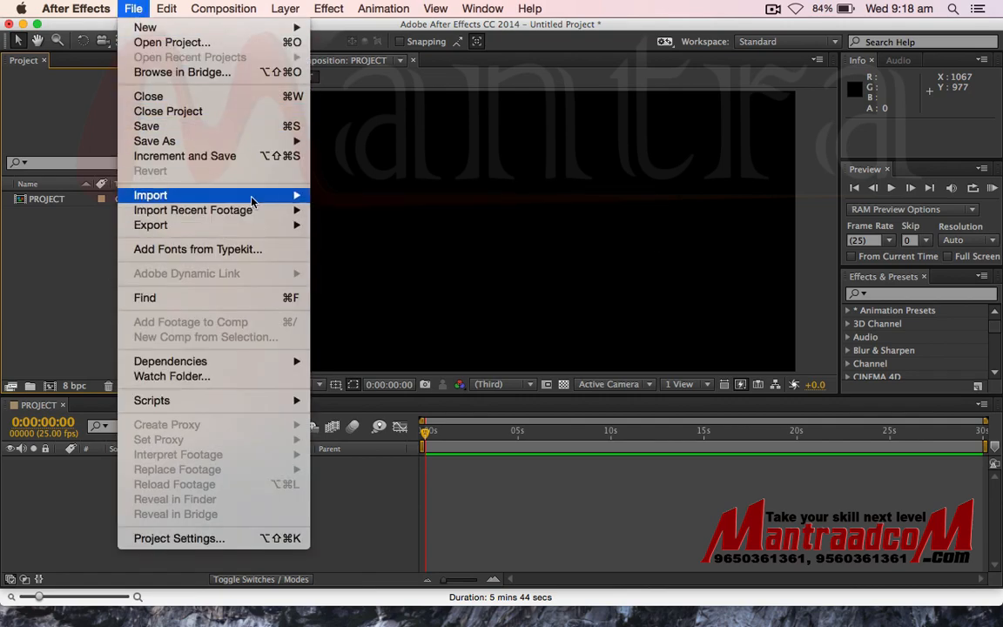
mouse_move(224, 195)
click(427, 199)
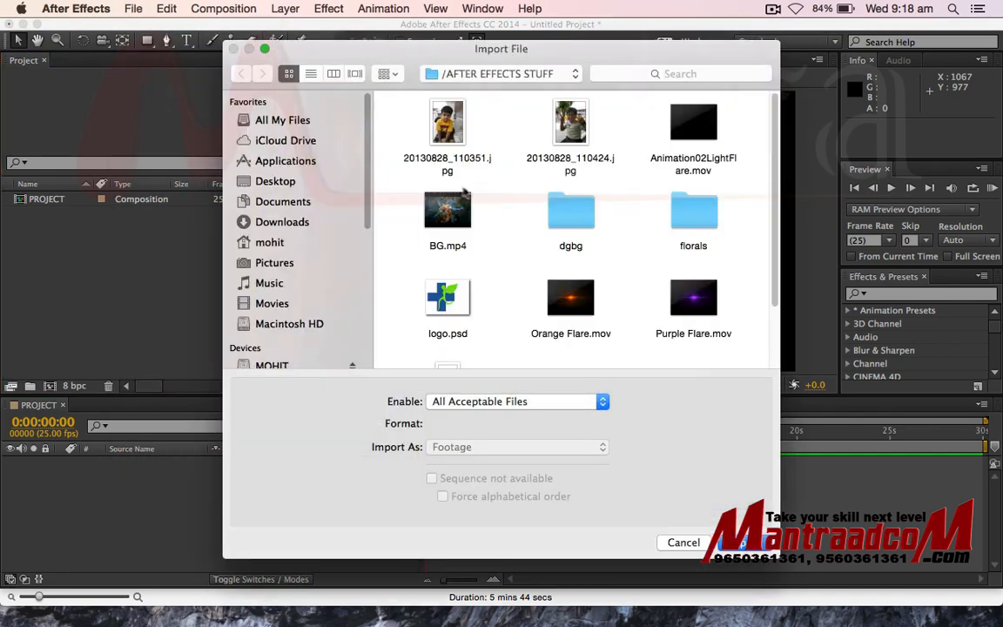
drag(738, 288, 415, 303)
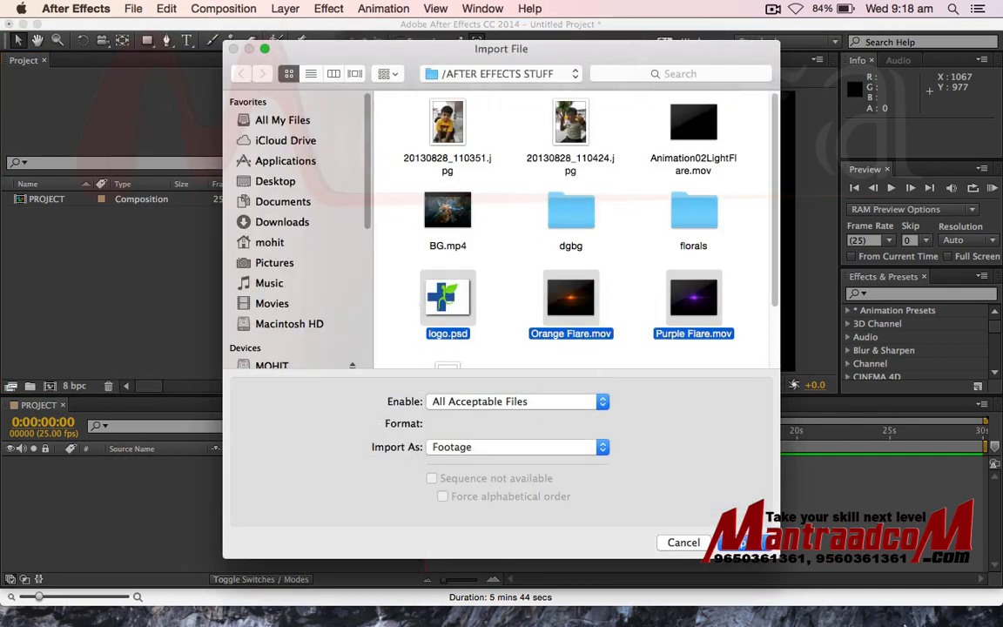
click(740, 542)
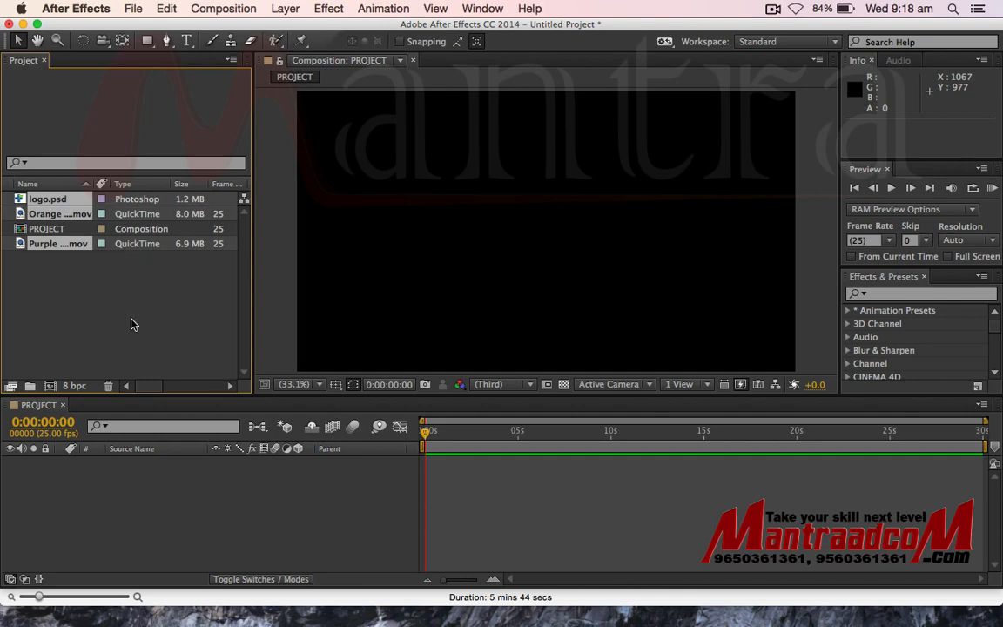
key(Delete)
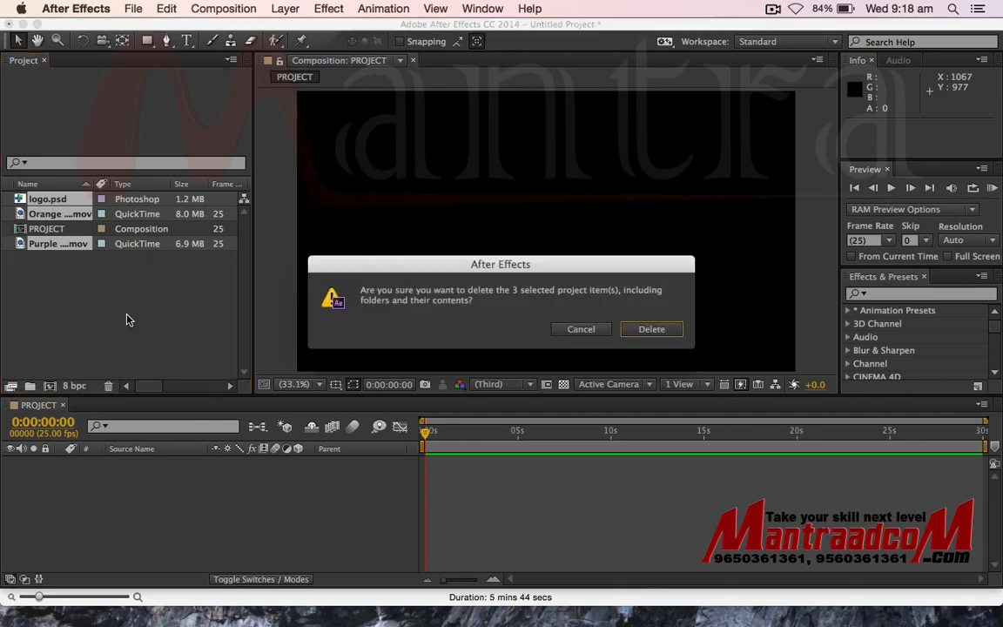
click(645, 330)
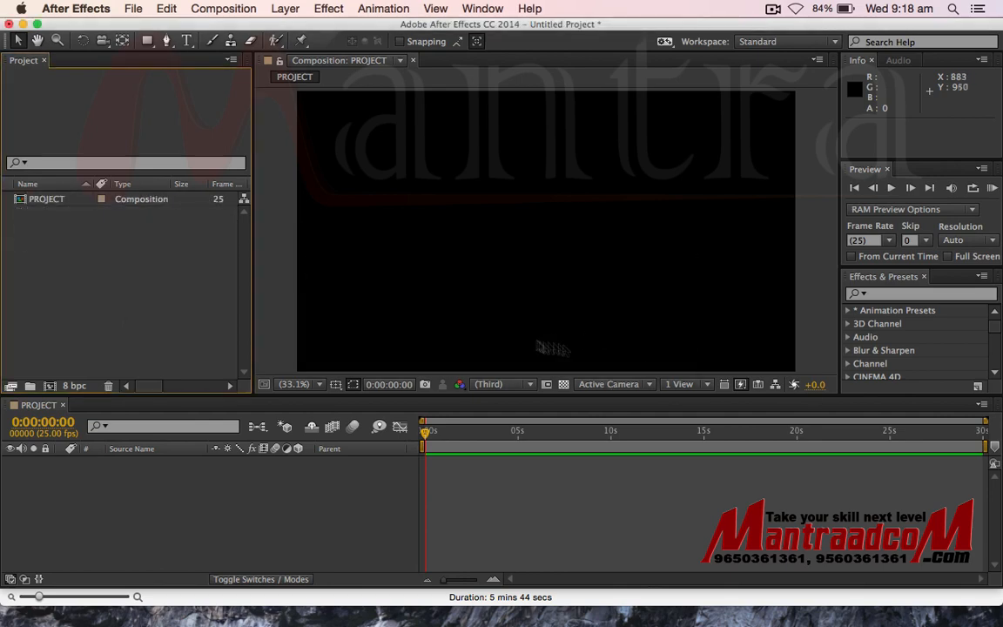
Step: Switch to Finder and bring logo.psd, Orange Flare.mov and Purple Flare.mov from the /AFTER EFFECTS STUFF folder directly into the After Effects project
key(super+Tab)
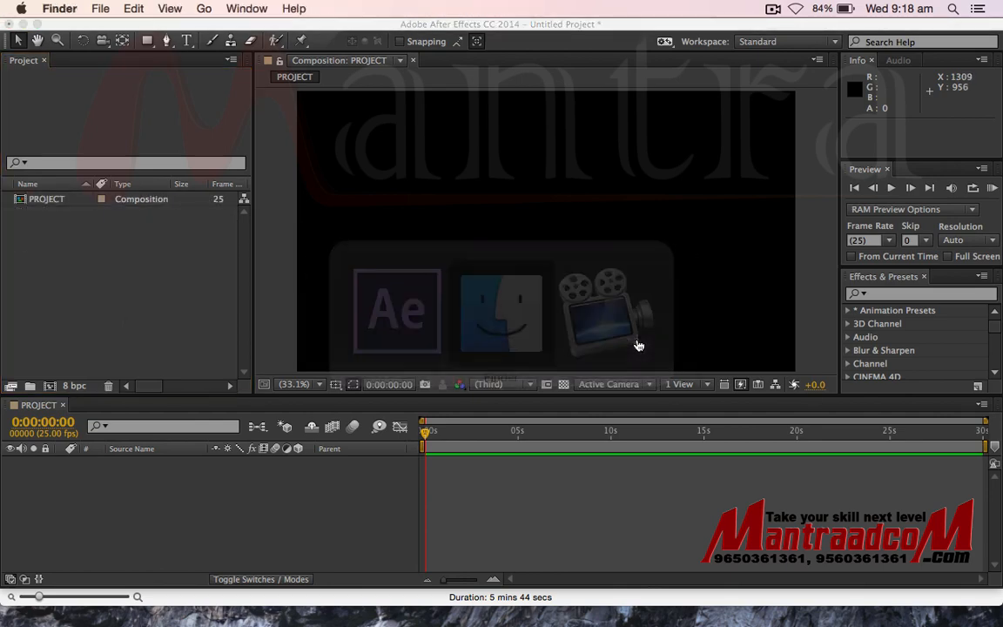
key(super+n)
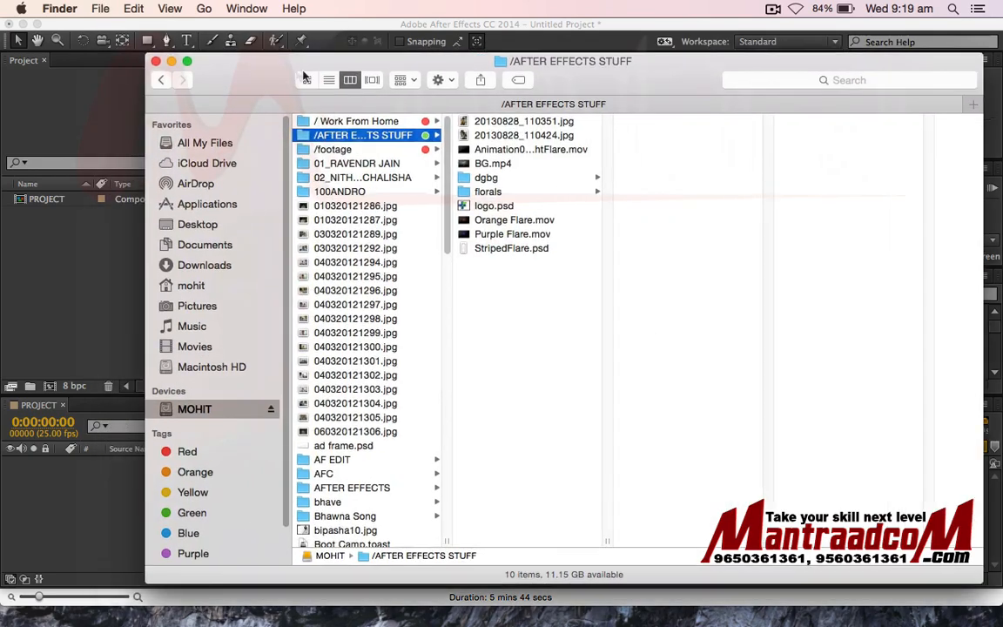
drag(202, 49, 400, 47)
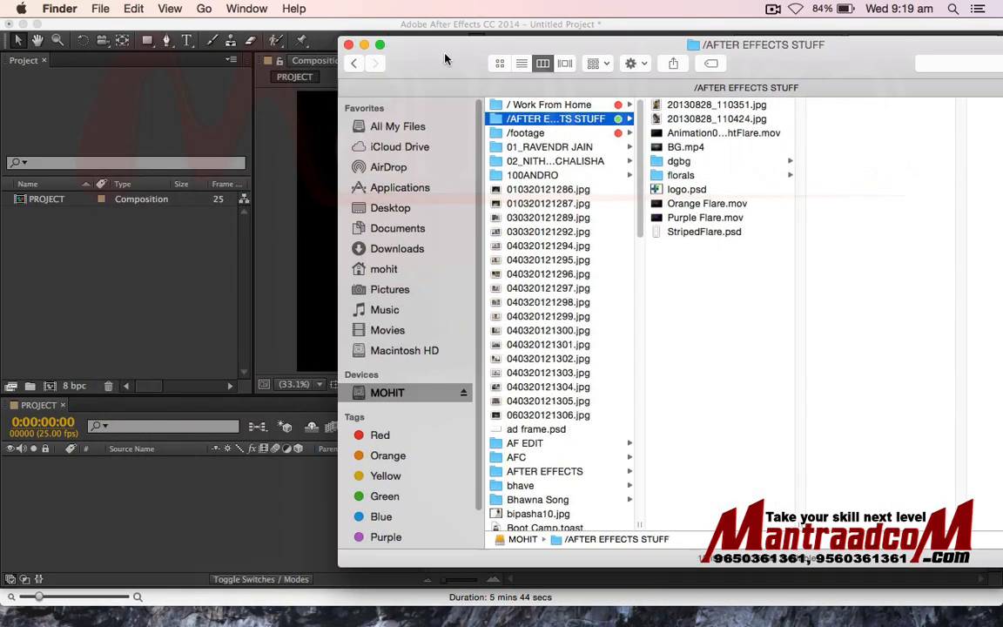
click(674, 189)
shift+click(683, 221)
drag(683, 223, 131, 264)
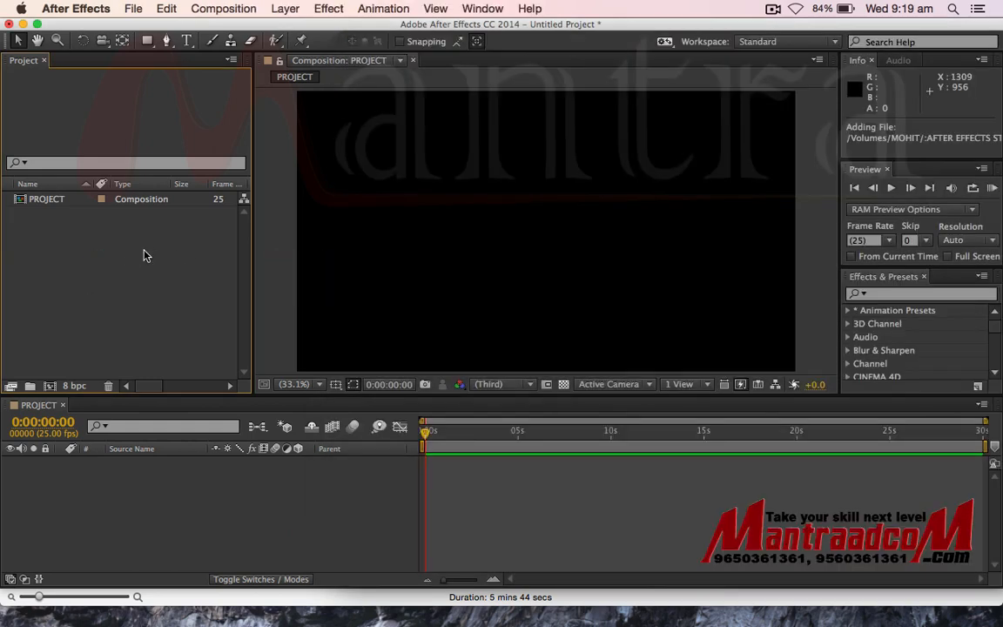
click(130, 318)
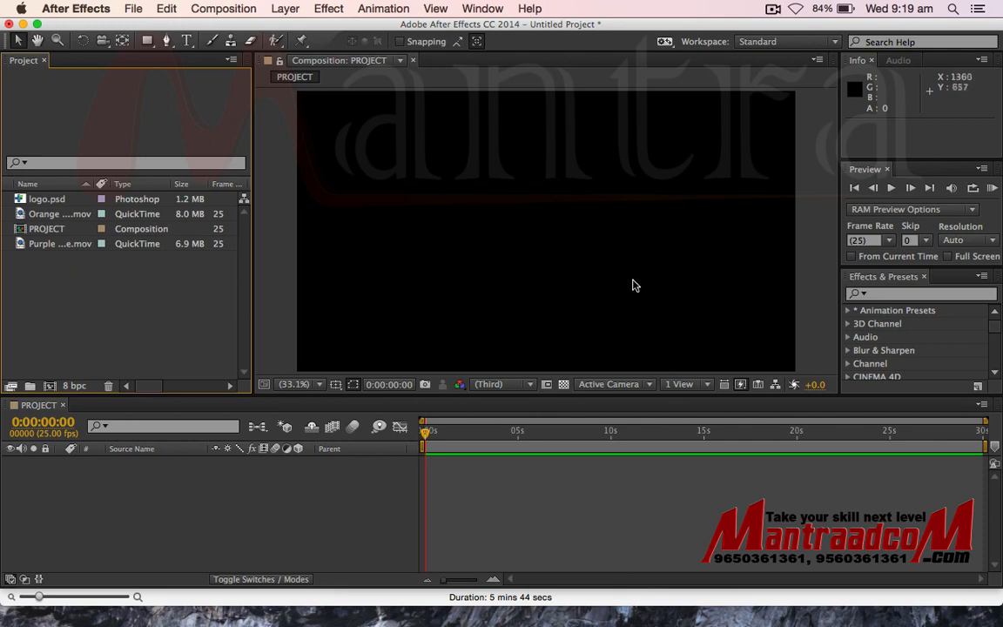
Step: Add logo.psd, Orange Flare.mov and Purple Flare.mov to the PROJECT timeline as layers stacked downward in that order
click(580, 473)
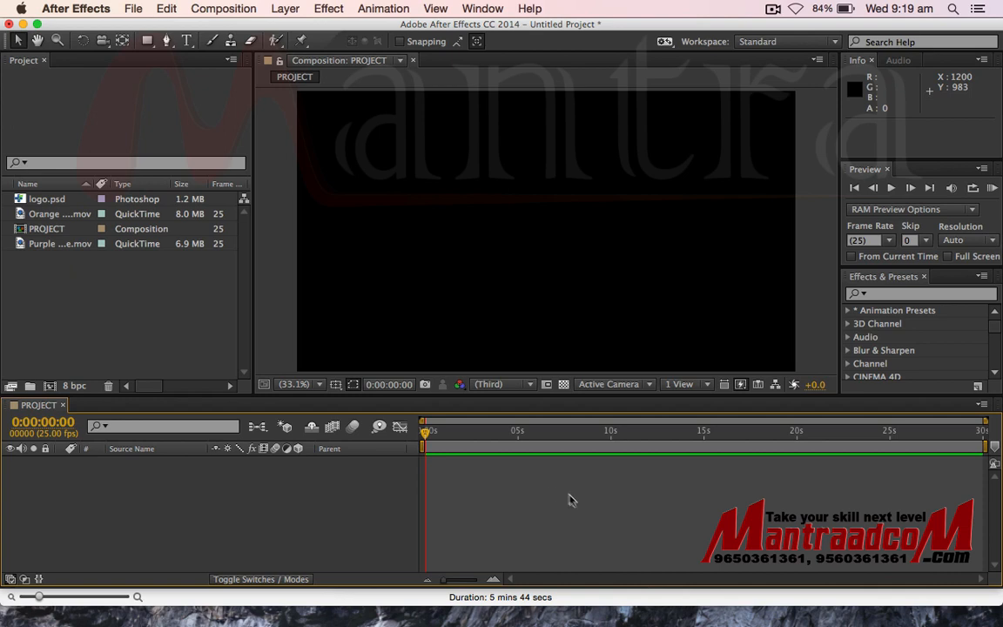
drag(26, 201, 234, 469)
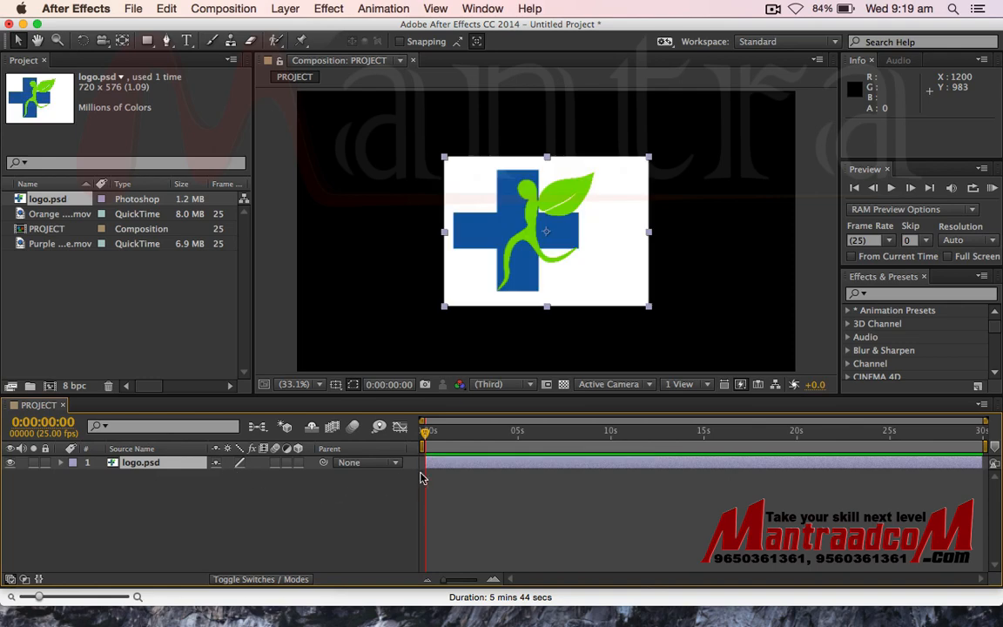
click(466, 498)
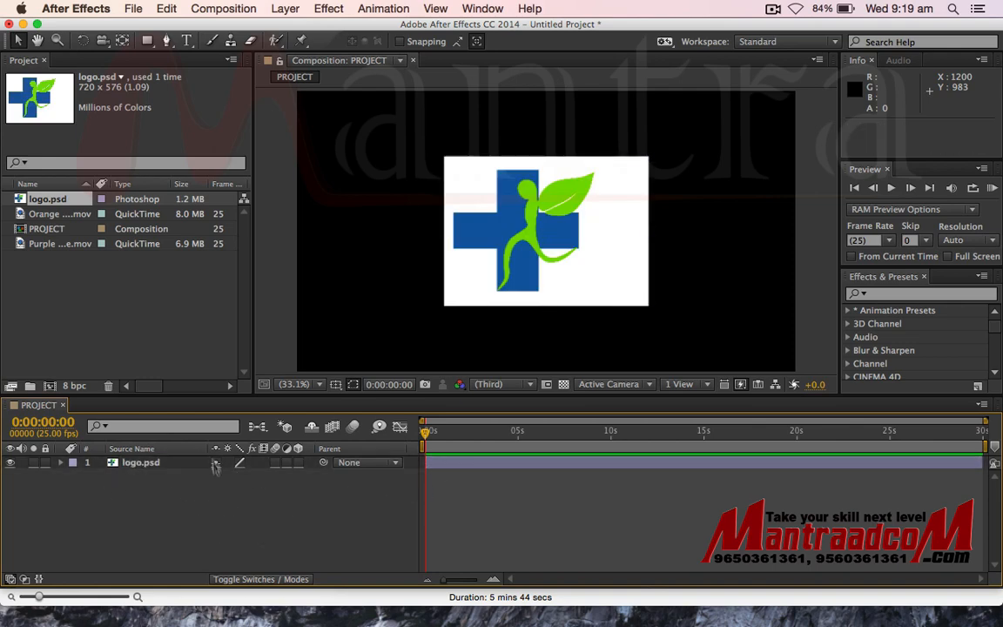
drag(54, 217, 96, 478)
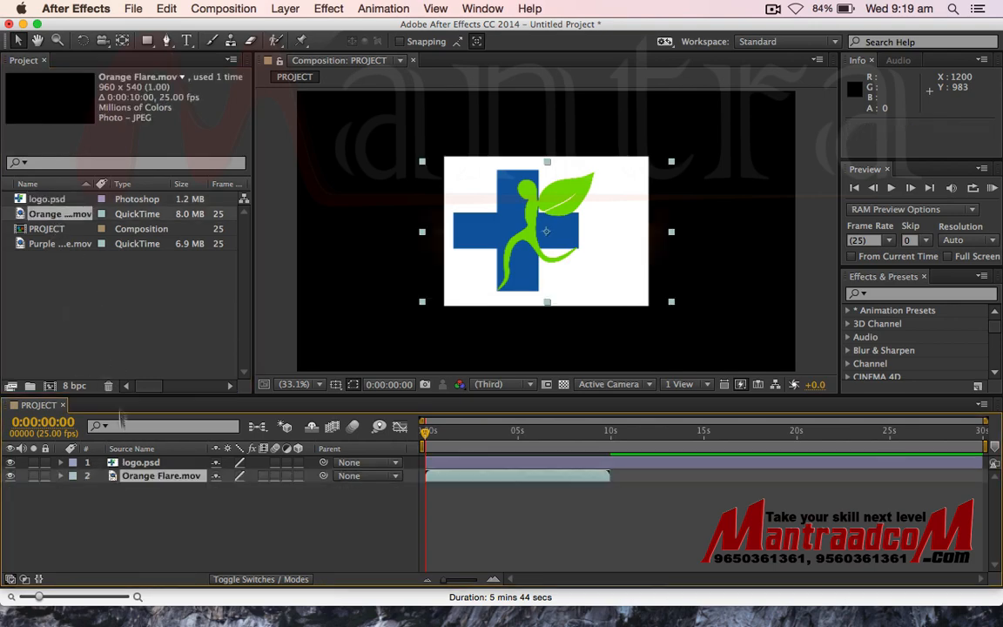
drag(53, 244, 121, 489)
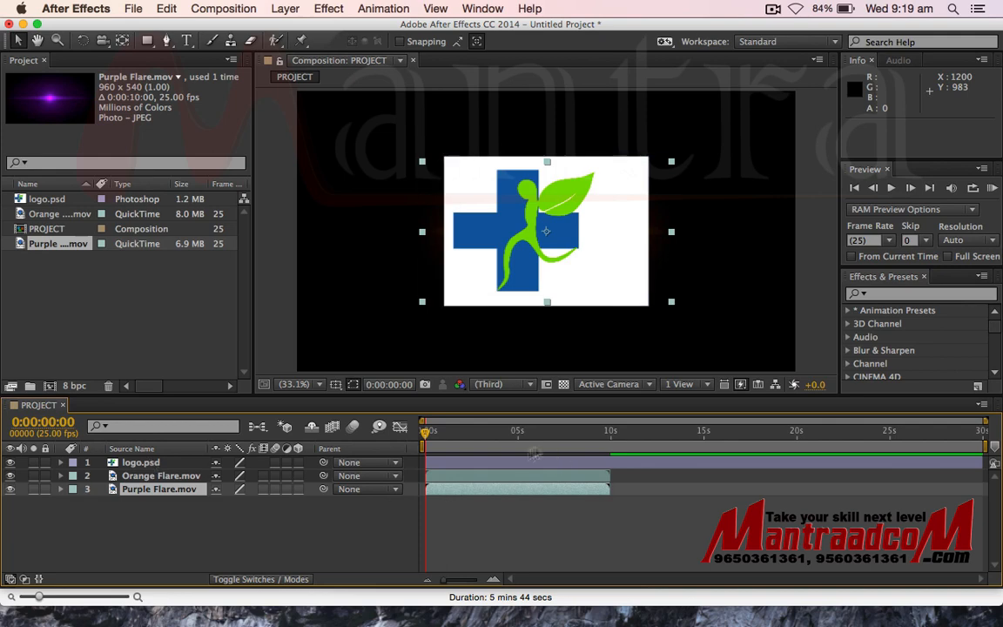
mouse_move(424, 437)
mouse_down()
mouse_move(544, 432)
mouse_move(424, 432)
mouse_up()
click(165, 521)
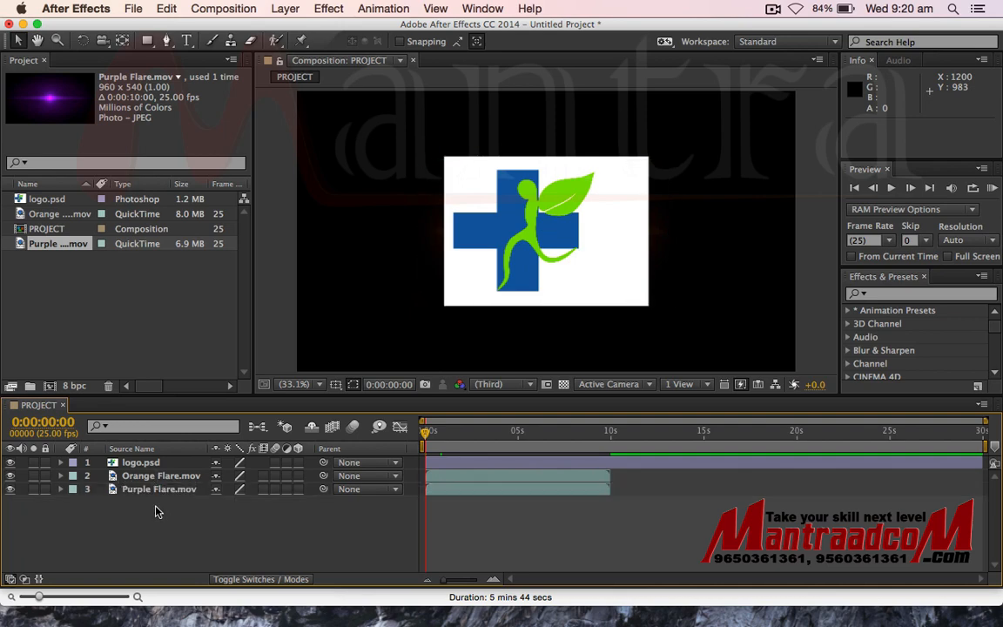
Step: Reorder the layers so Purple Flare.mov is first, Orange Flare.mov second and logo.psd third
click(442, 461)
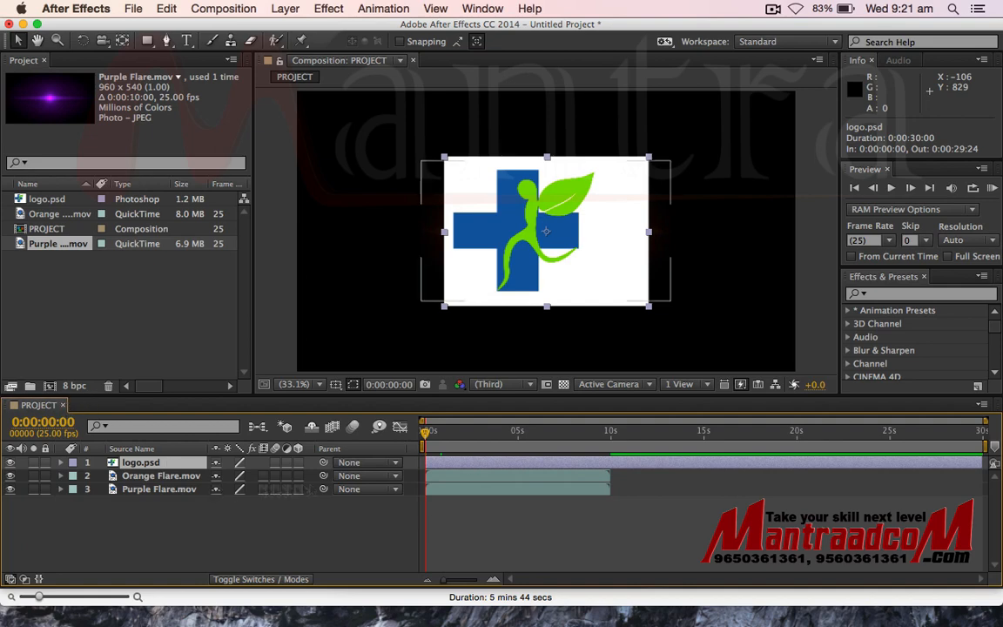
click(139, 477)
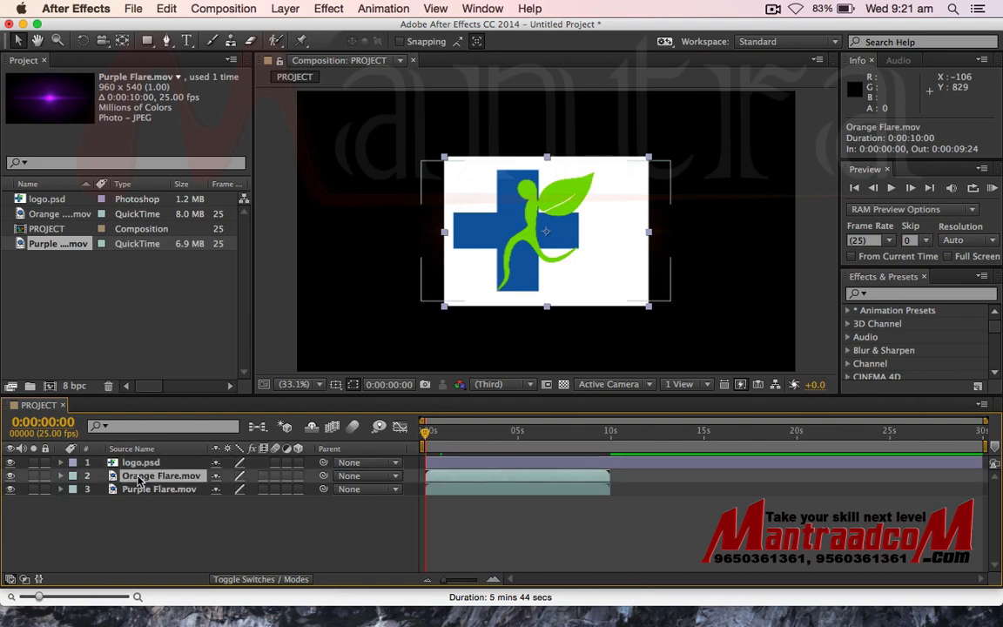
mouse_move(139, 482)
mouse_down()
mouse_move(141, 464)
mouse_move(150, 493)
mouse_move(149, 465)
mouse_up()
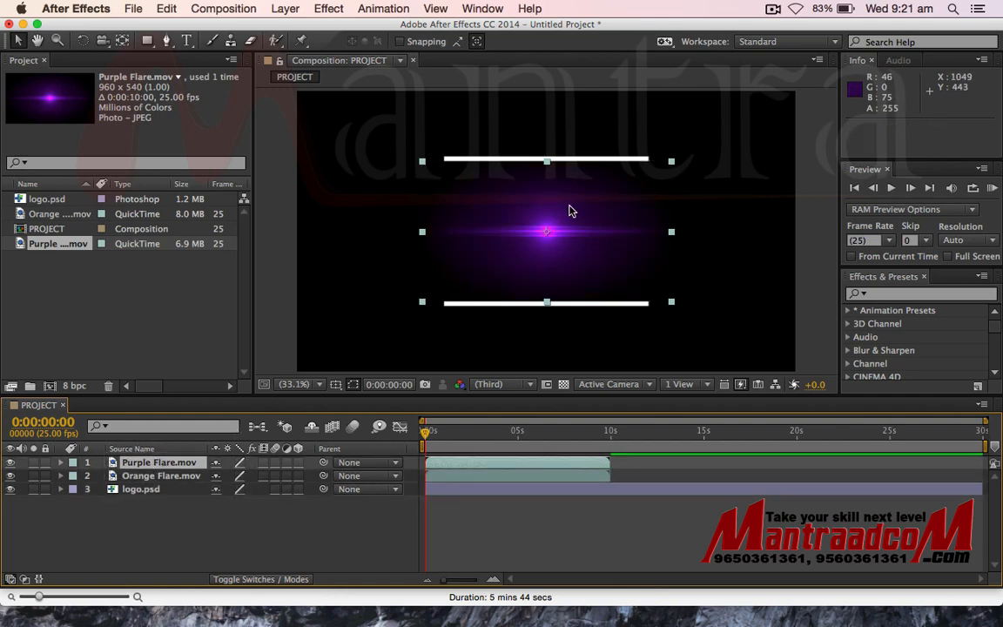
Step: Move the purple flare to the frame's upper left, the orange flare to about 1530, 211 and the logo to about 984, 742
drag(571, 210, 457, 146)
drag(604, 291, 761, 178)
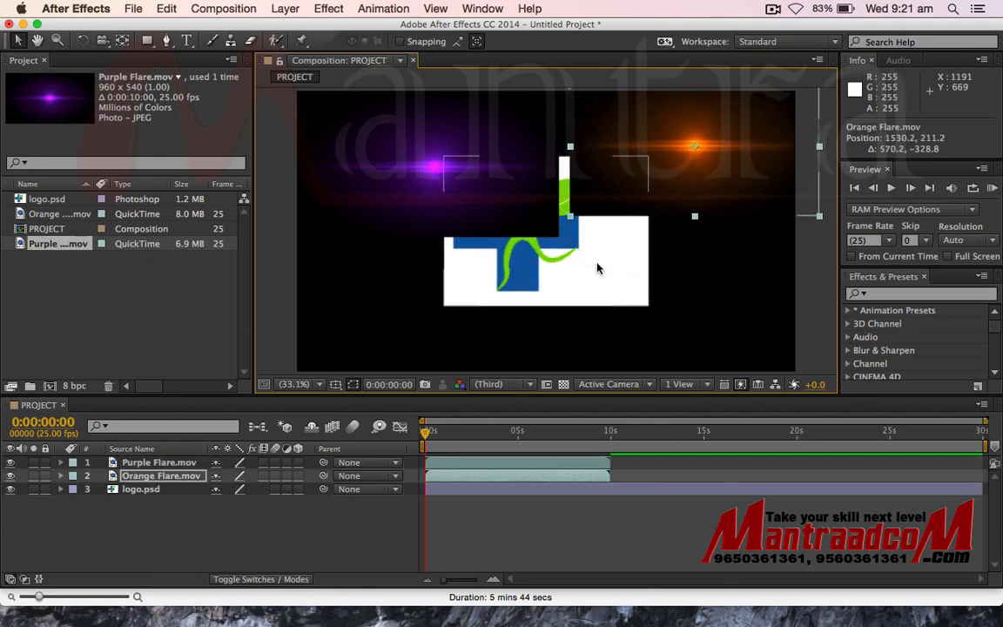
drag(597, 268, 623, 283)
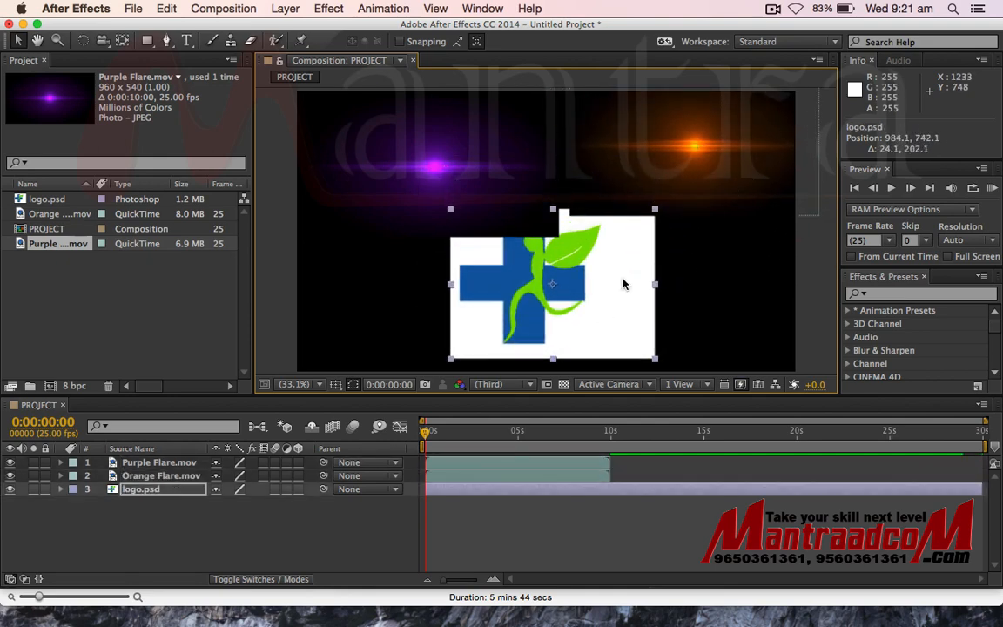
click(521, 549)
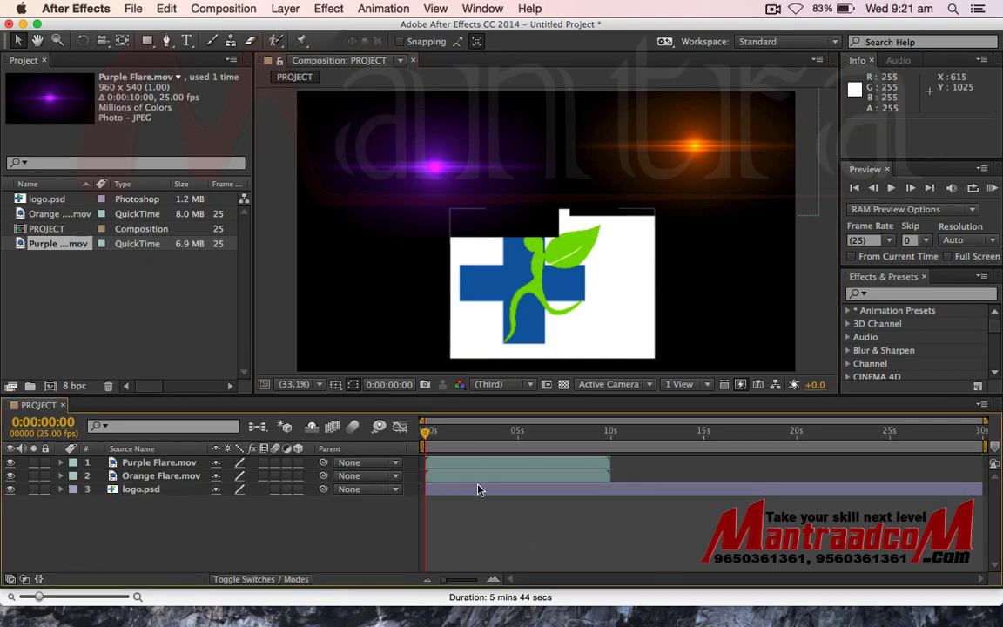
mouse_move(425, 432)
mouse_down()
mouse_move(519, 432)
mouse_move(428, 432)
mouse_up()
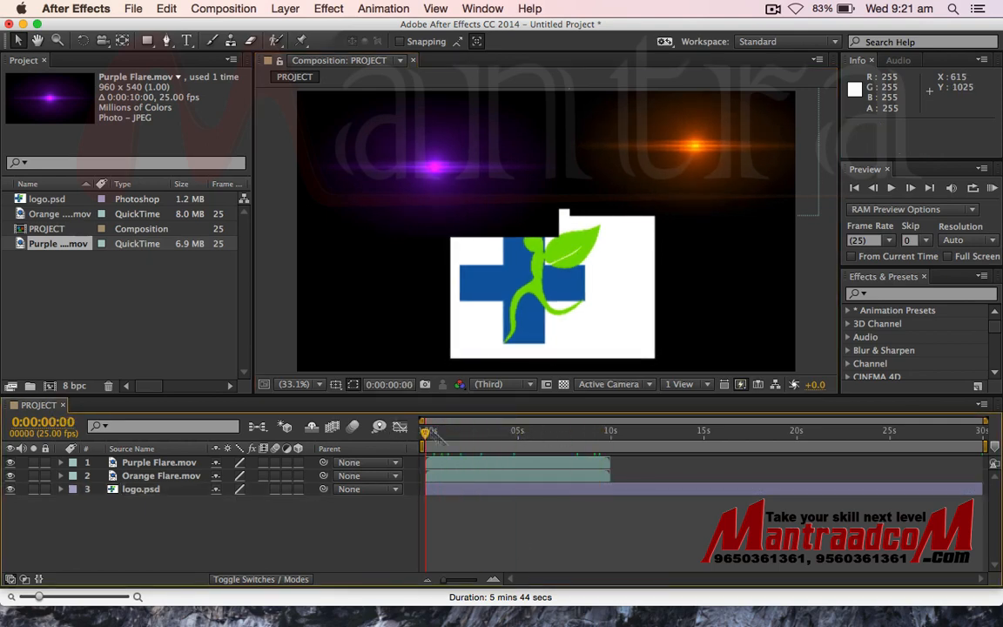